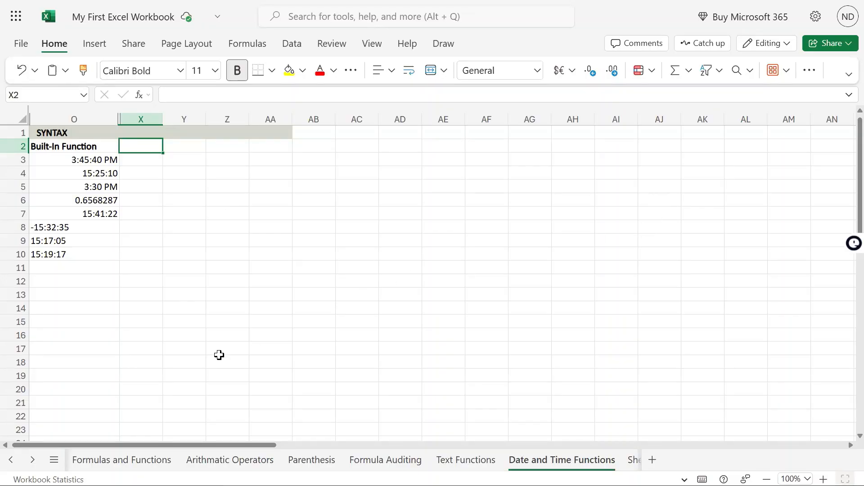
Enter the heading DAYS in cell X2.
text(DAYS)
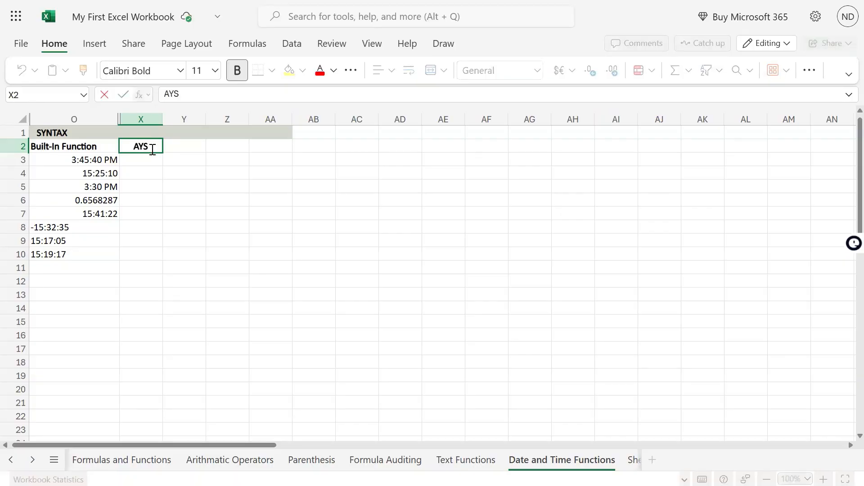
key(BackSpace)
key(BackSpace)
key(BackSpace)
text(DAYS)
key(Return)
click(151, 148)
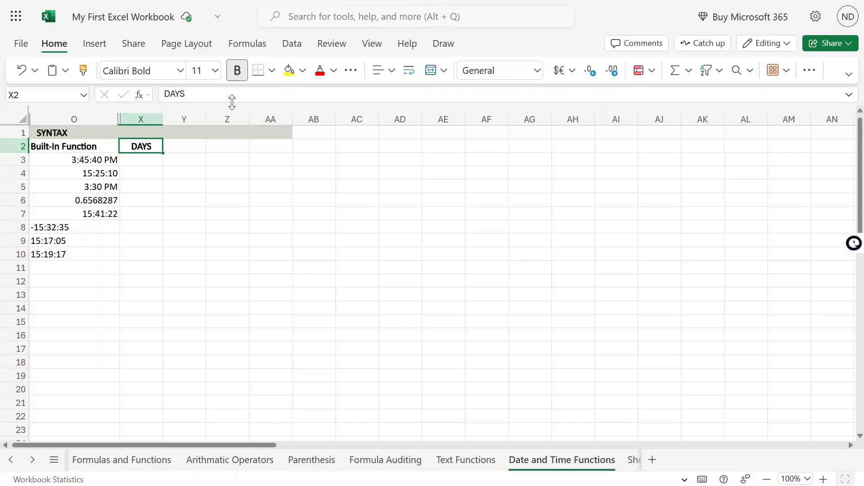
Enter the syntax text DAYS(end_date,start_date) in cell X1, above the DAYS heading.
click(150, 130)
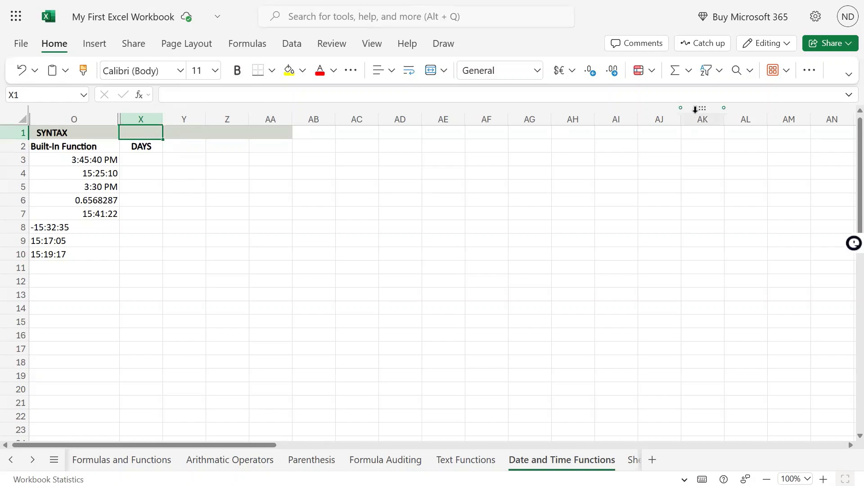
text(DAYS)
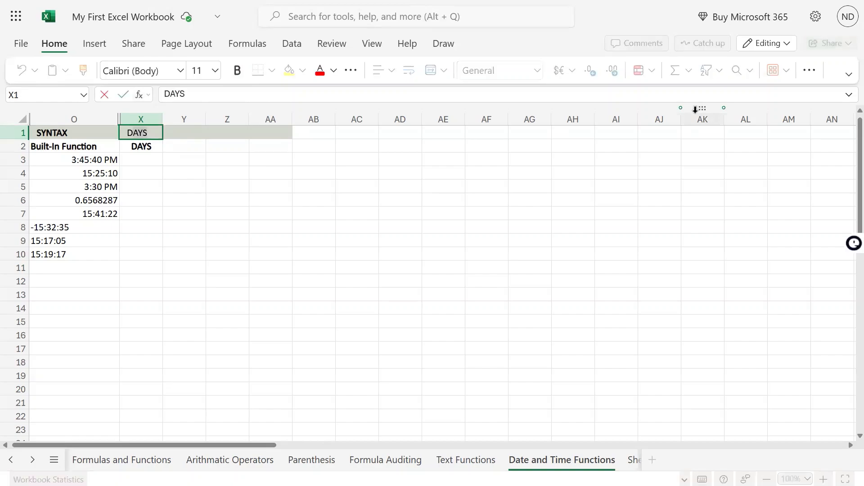
text((end_dat)
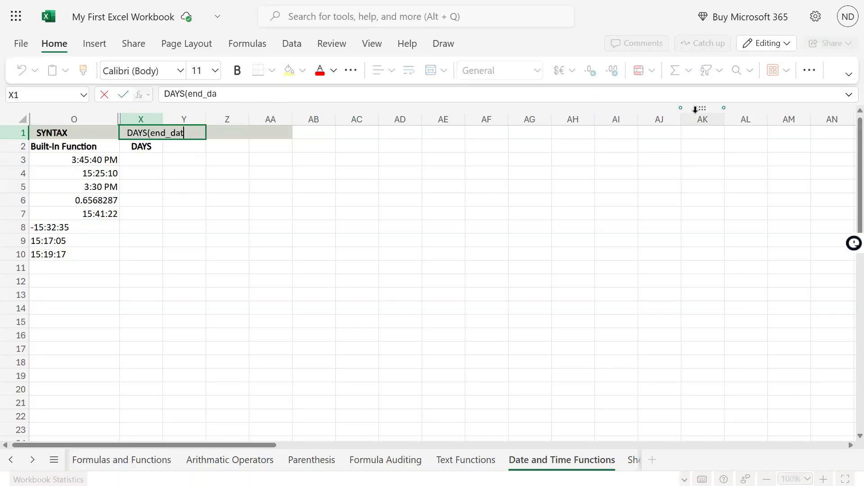
text(e,start)
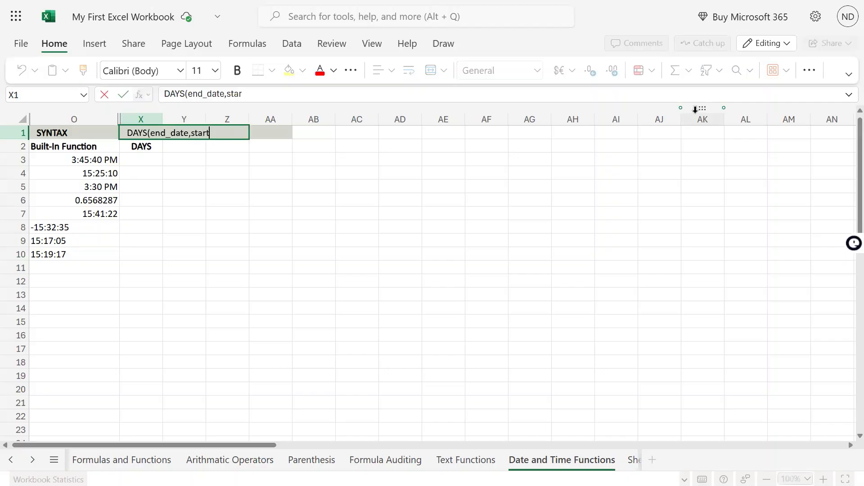
text(_date))
key(Return)
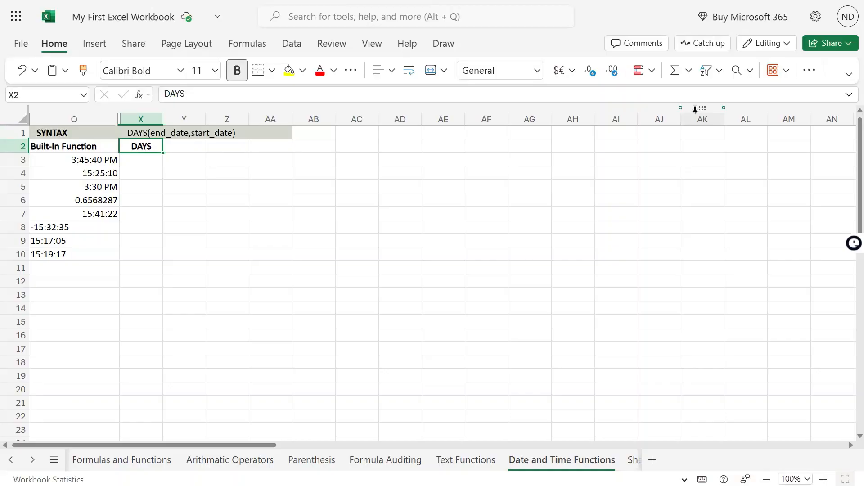
key(Down)
key(Up)
key(Up)
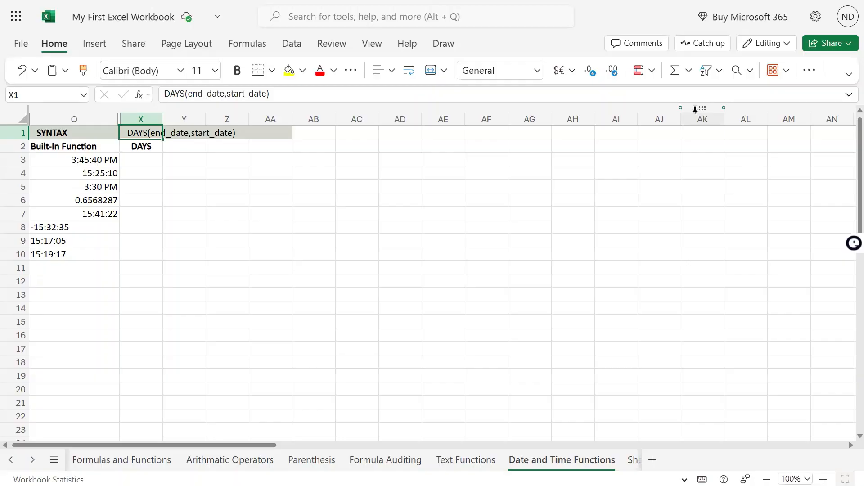
Move the syntax text and the DAYS heading from X1:X2 to Y1:Y2.
mouse_move(432, 2)
click(157, 157)
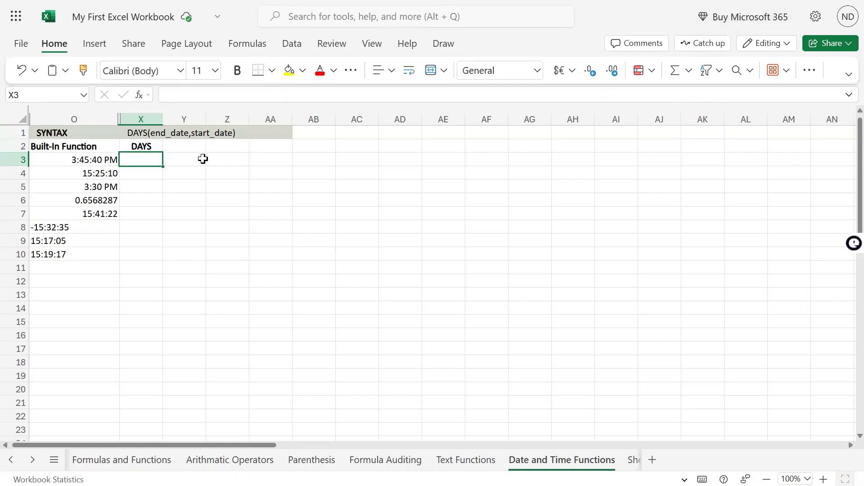
click(187, 160)
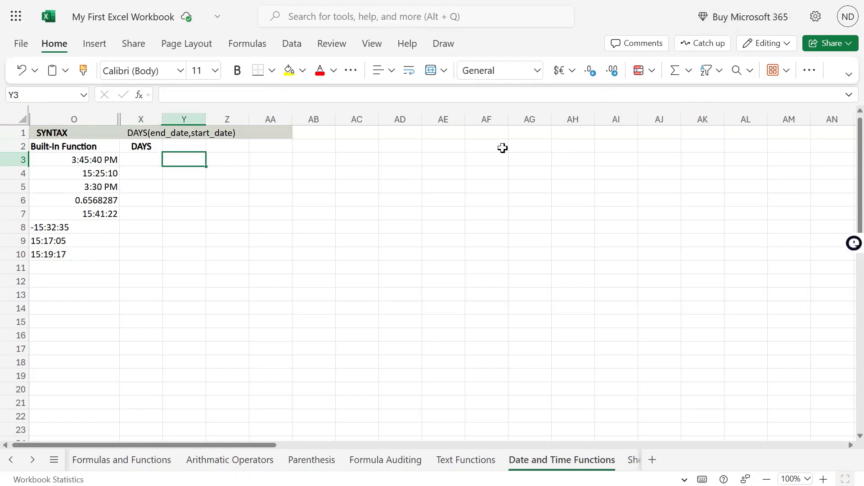
drag(147, 131, 147, 152)
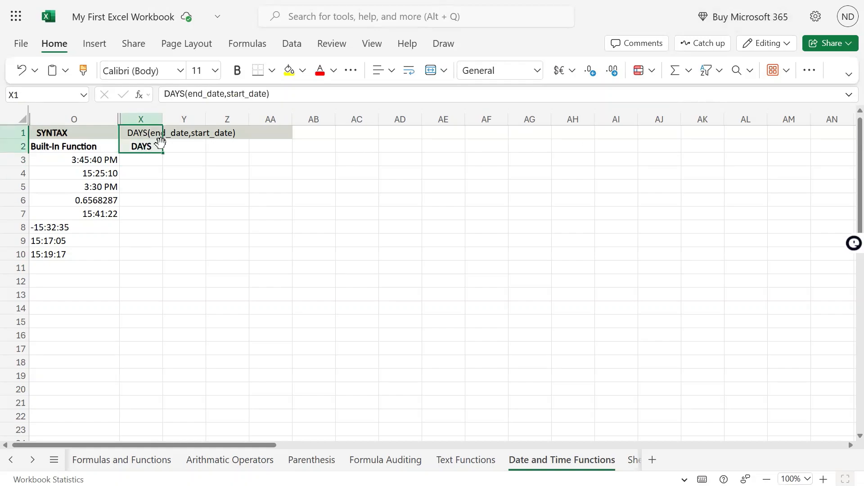
key(ctrl+x)
click(191, 133)
key(ctrl+v)
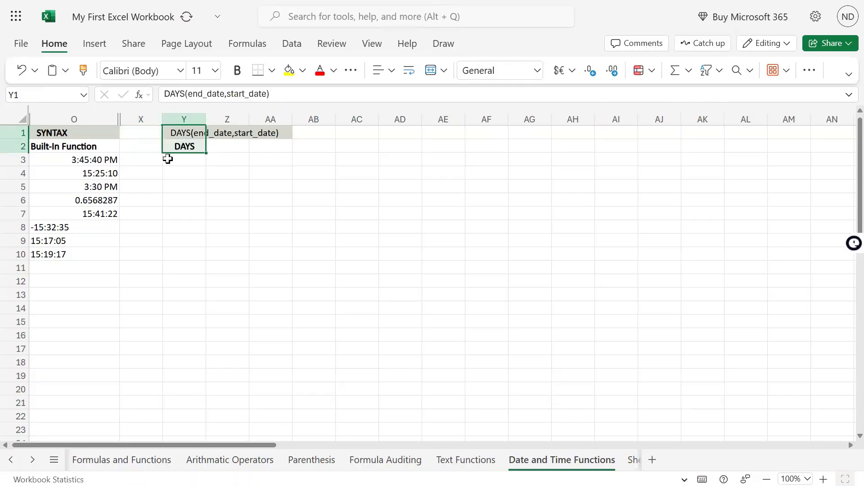
Copy Y1 into X1 to restore the cell's shading, and clear the pasted text from X1.
click(192, 130)
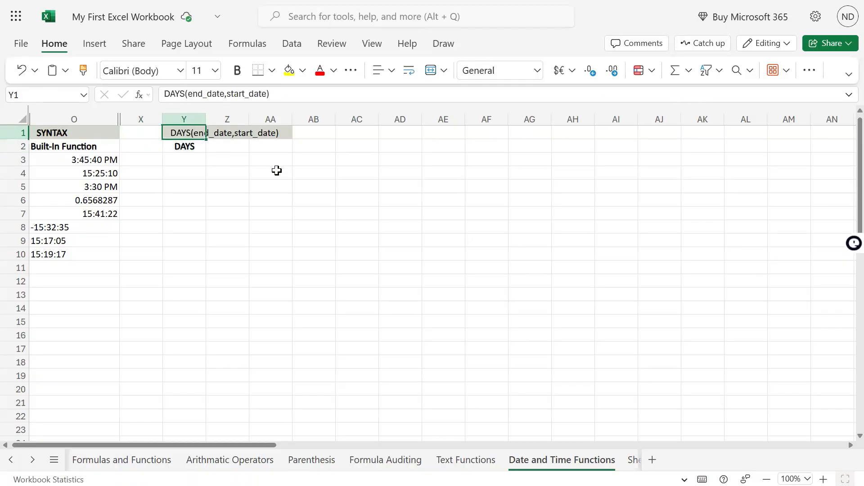
key(ctrl+c)
key(Left)
key(ctrl+v)
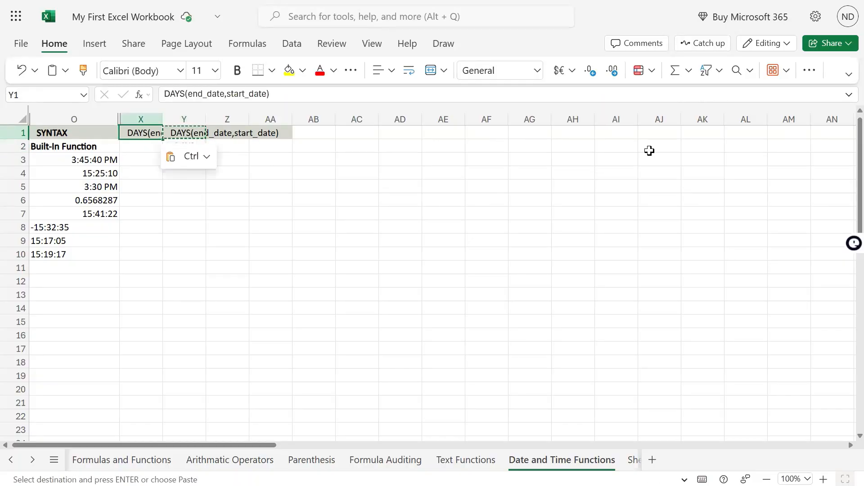
key(Delete)
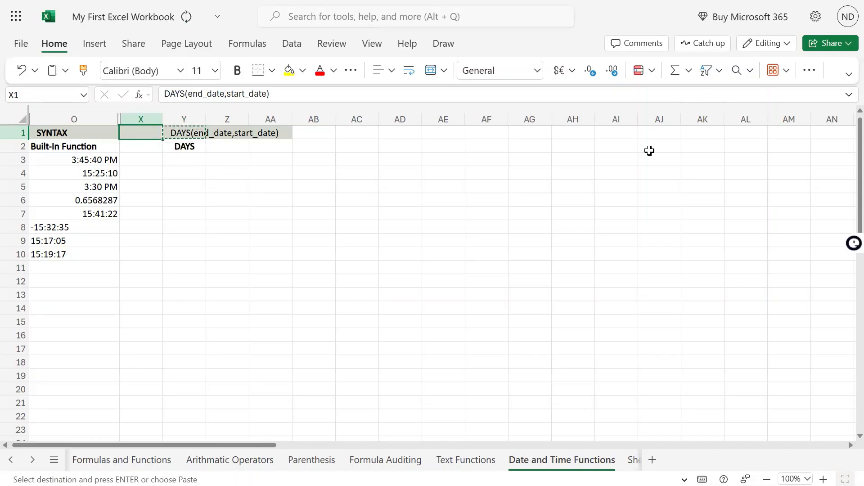
Enter the formula =TODAY() in cell X3.
key(Down)
key(Down)
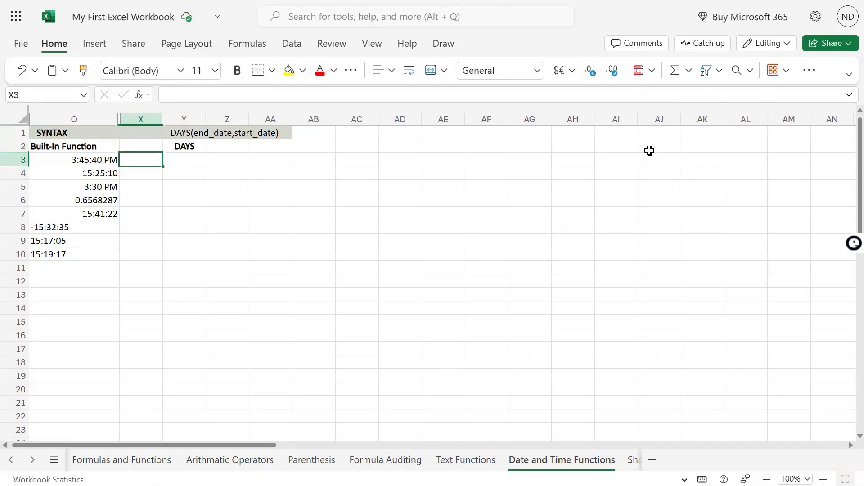
text(tpo)
key(BackSpace)
key(BackSpace)
key(BackSpace)
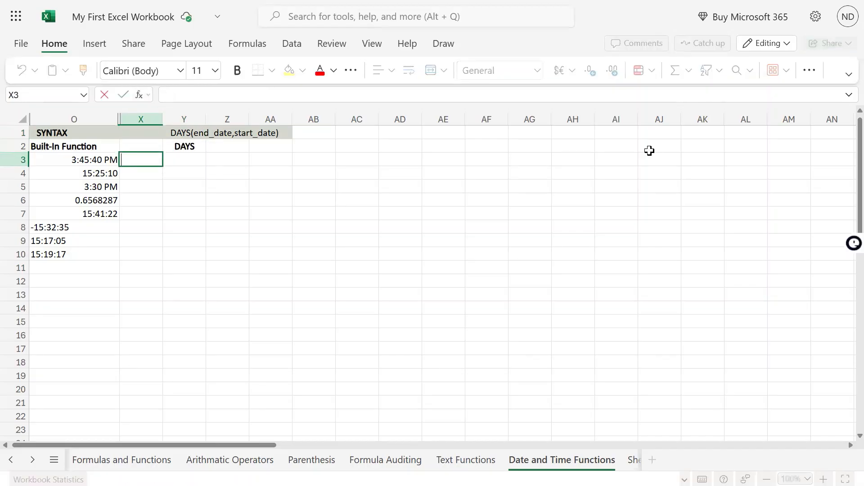
text(=today()
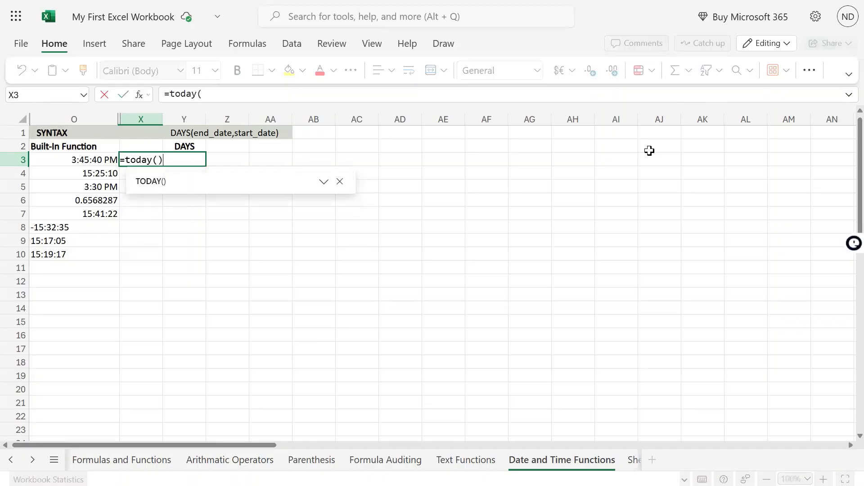
text())
key(Return)
text(])
key(Up)
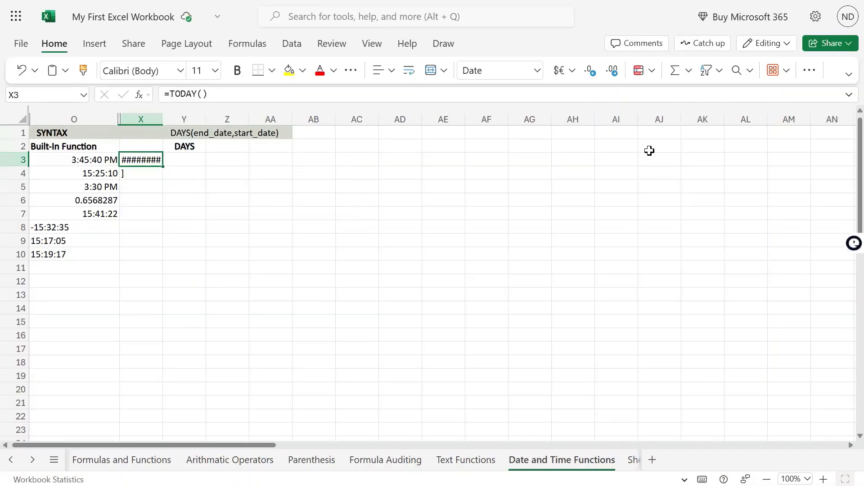
Clear the stray bracket from X4 and widen column X enough to display the full date.
key(Down)
key(Delete)
key(Up)
drag(163, 121, 176, 121)
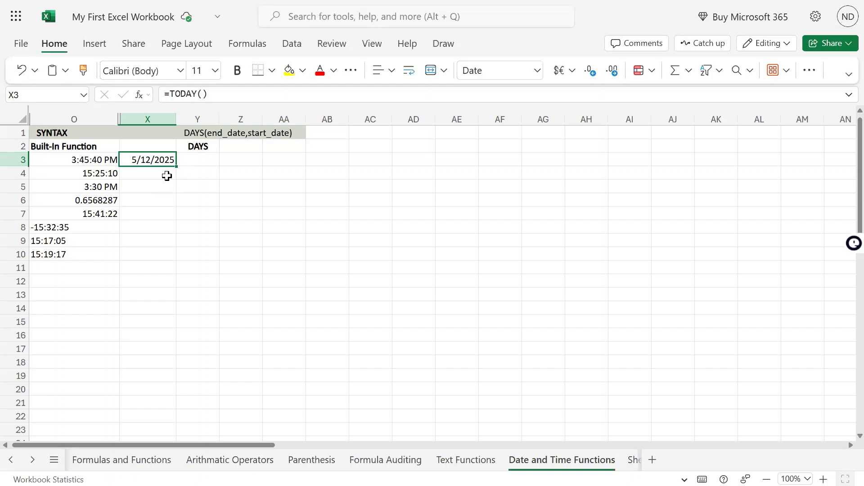
key(Return)
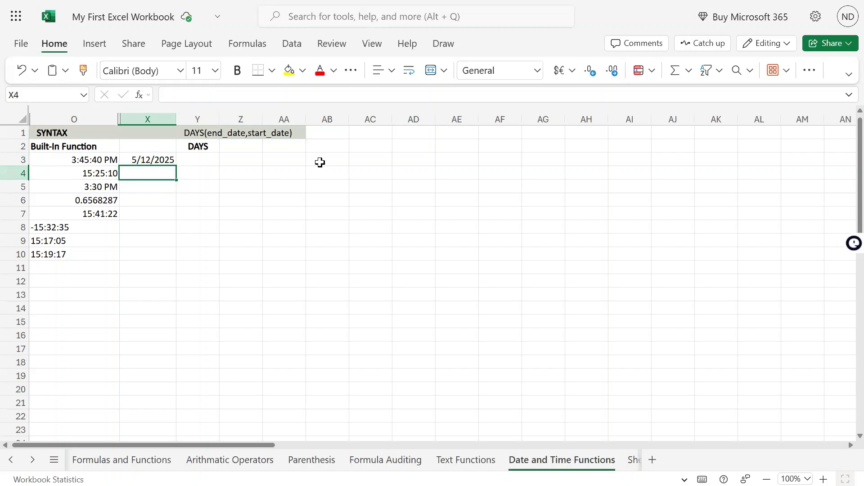
Replace the formula in X3 with the date serial number 42370.
key(Up)
key(Up)
key(Up)
key(Down)
key(Down)
key(Down)
key(Up)
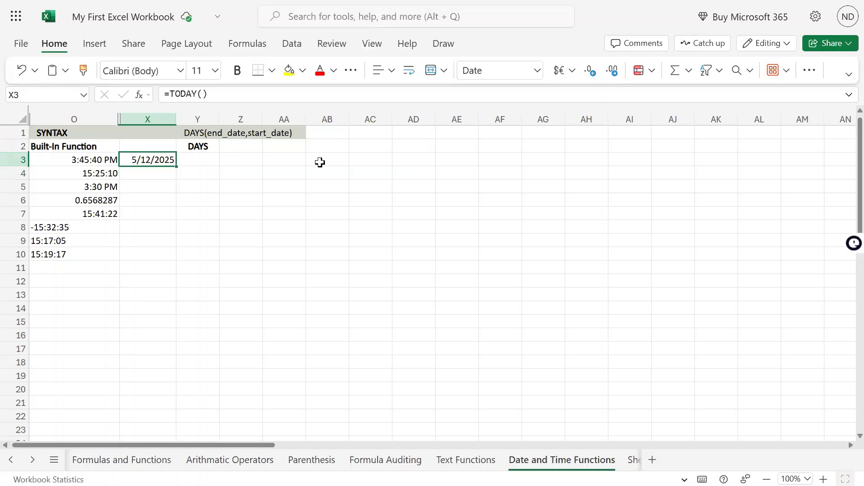
text(42)
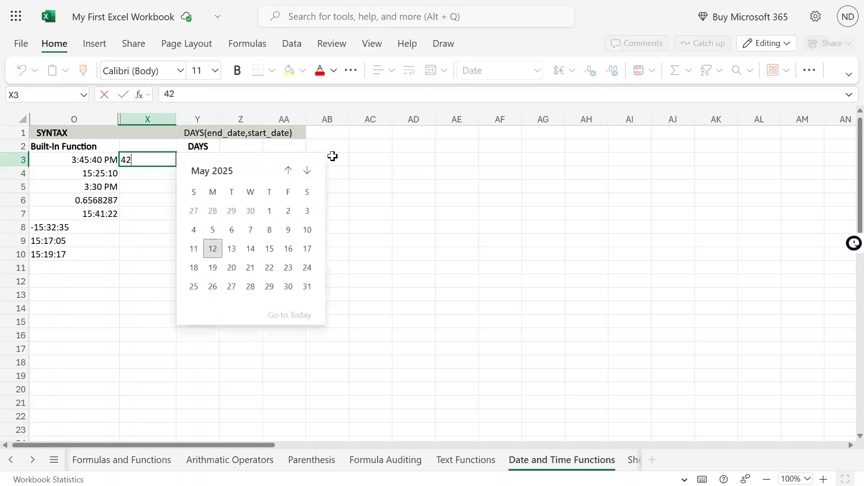
text(370)
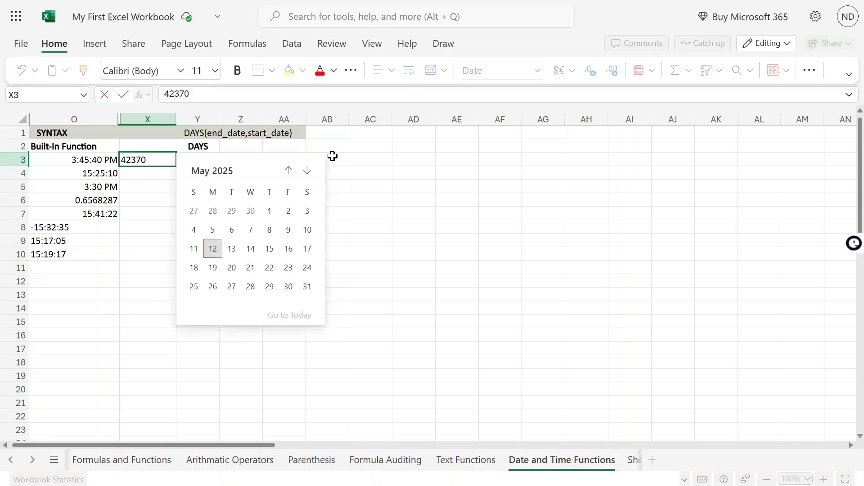
key(Return)
key(Up)
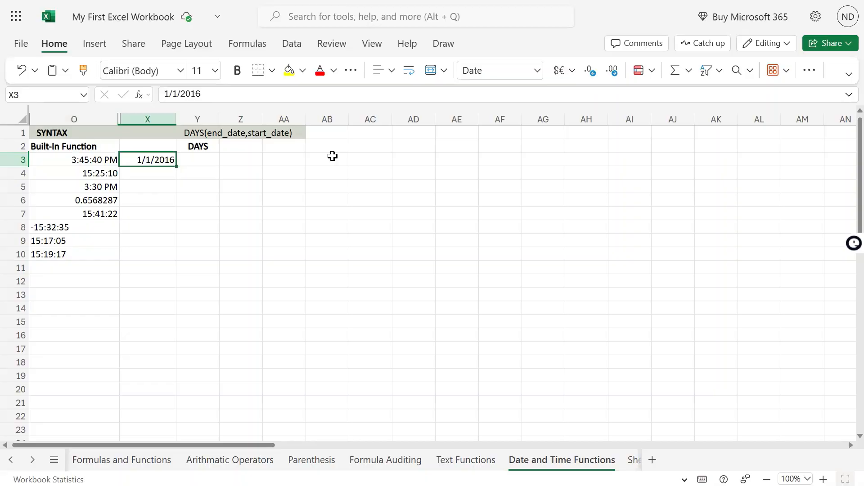
Calculate the days from the date in X3 to today by entering =DAYS(TODAY(),X3) in Y3.
key(Right)
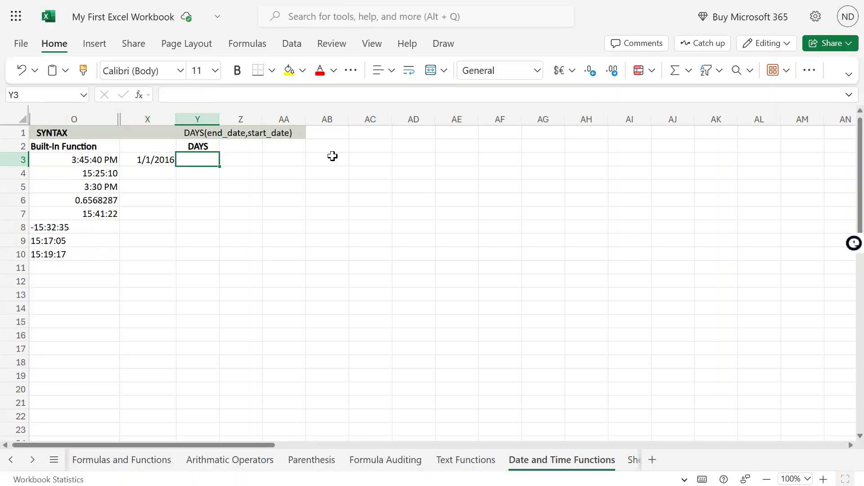
text(=)
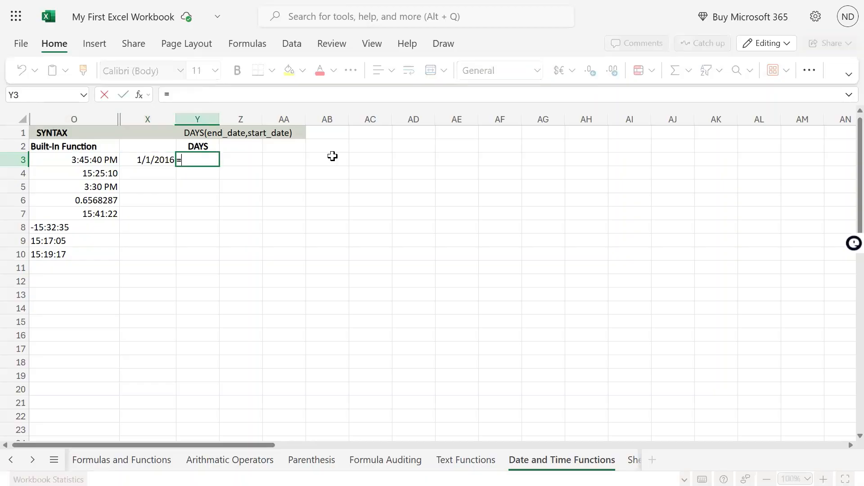
text(days()
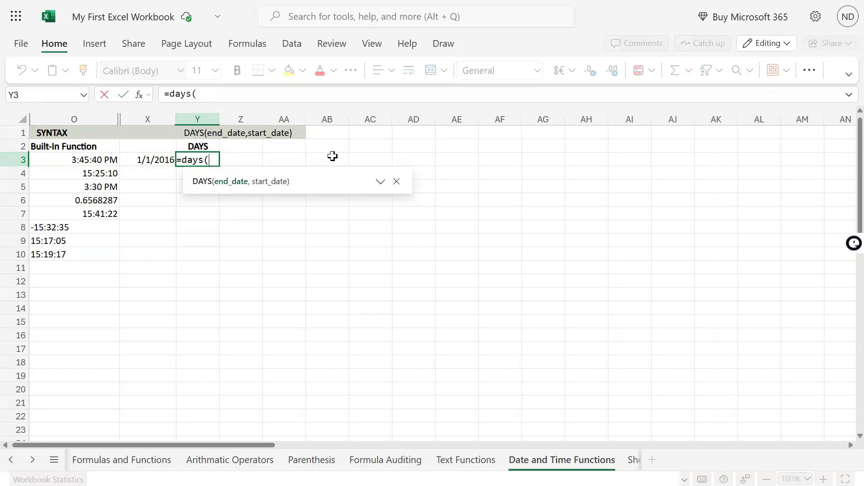
text(today()
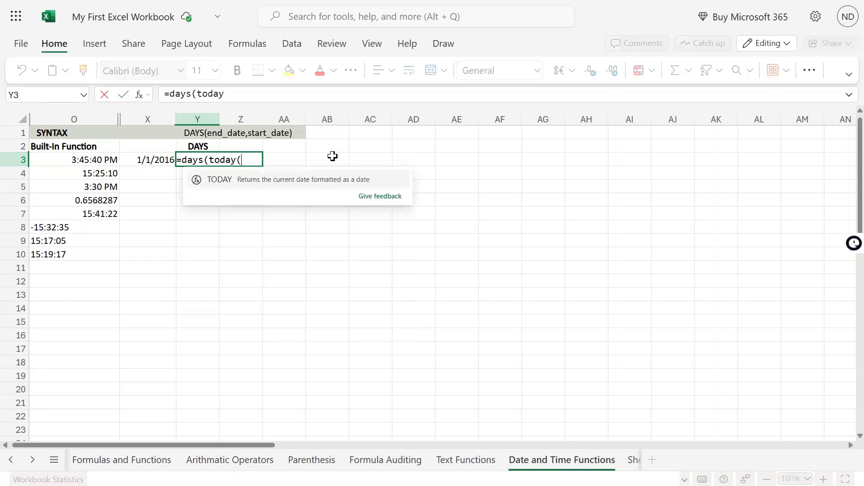
text())
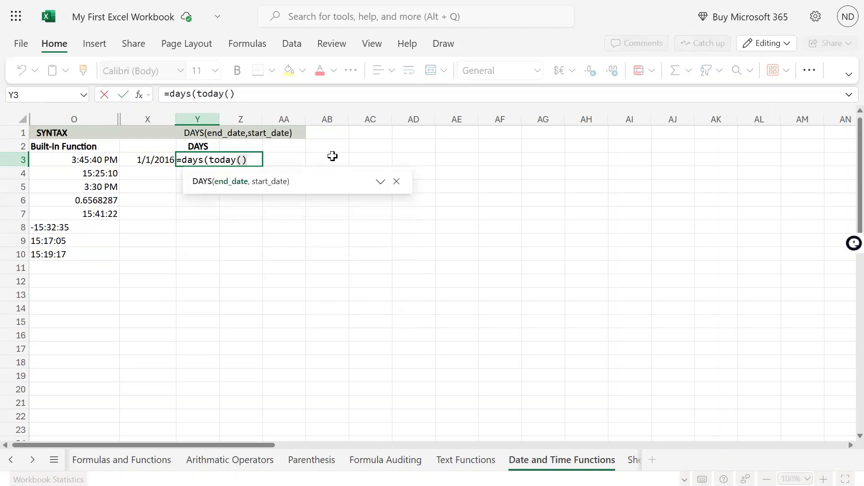
text(,)
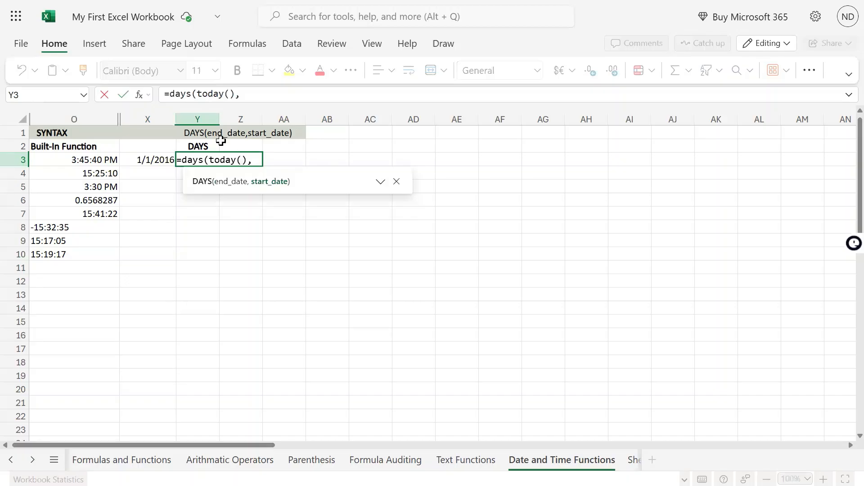
click(157, 159)
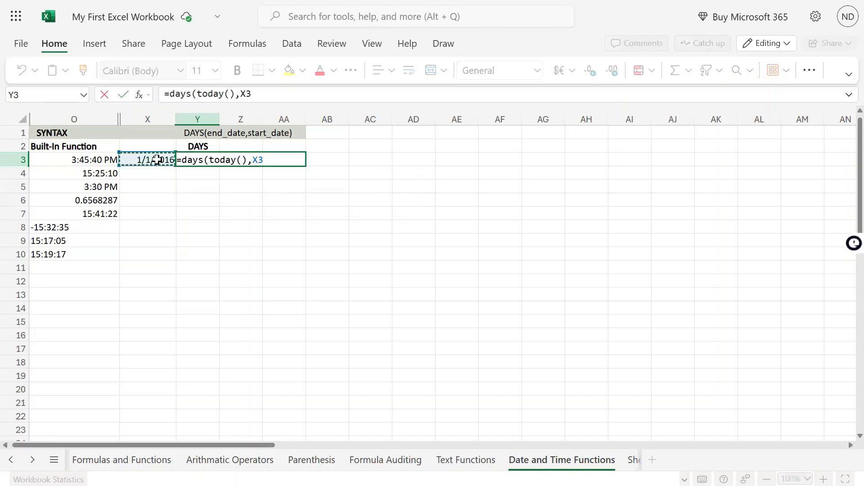
text())
key(Return)
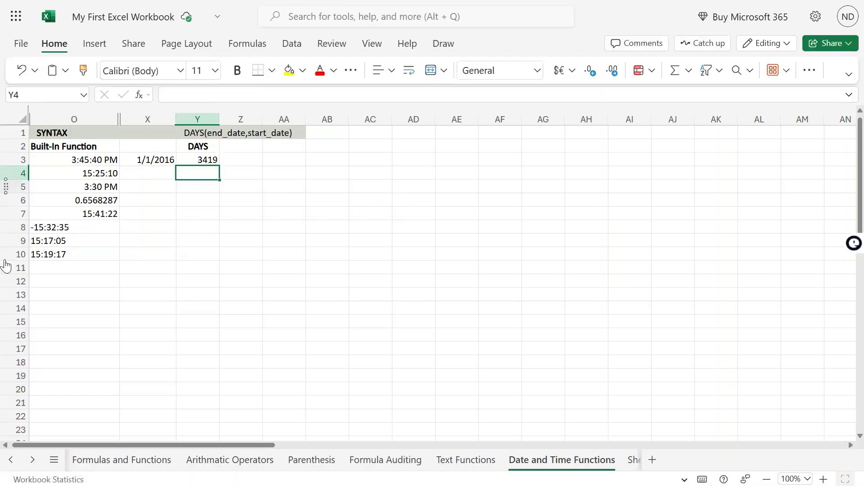
click(202, 160)
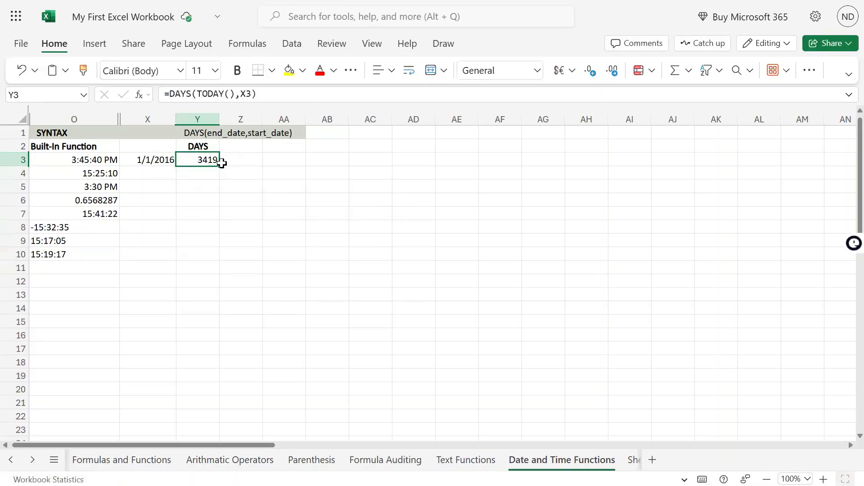
click(162, 162)
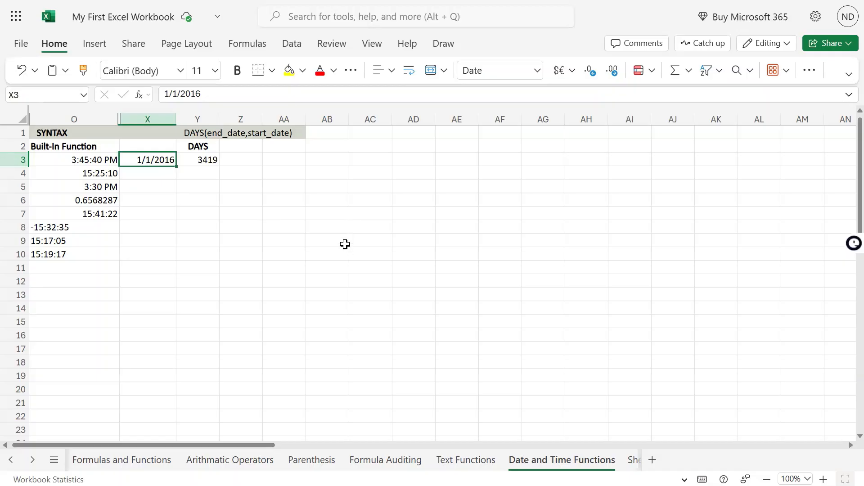
Change the start date in cell X3 to 1/5/2025.
key(F2)
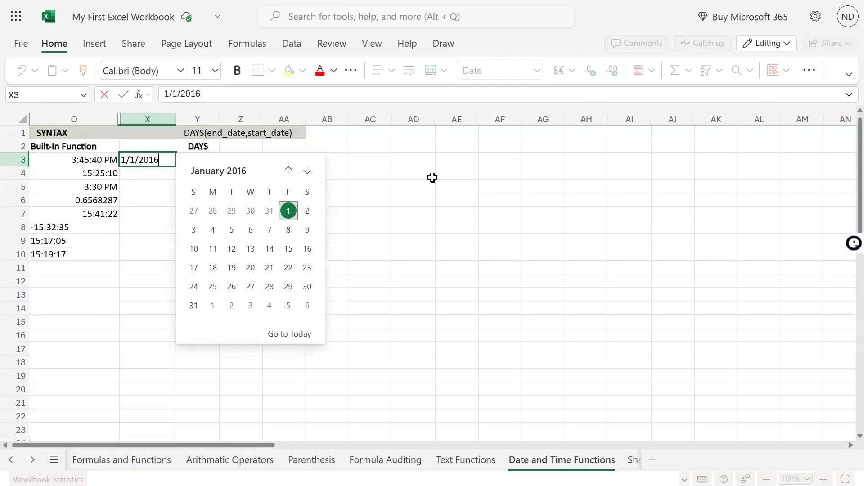
key(BackSpace)
key(BackSpace)
key(BackSpace)
key(BackSpace)
text(2025)
key(BackSpace)
text(5)
key(Return)
key(Up)
Examine the arguments of the DAYS formula in Y3, then leave the cell without editing it.
key(Right)
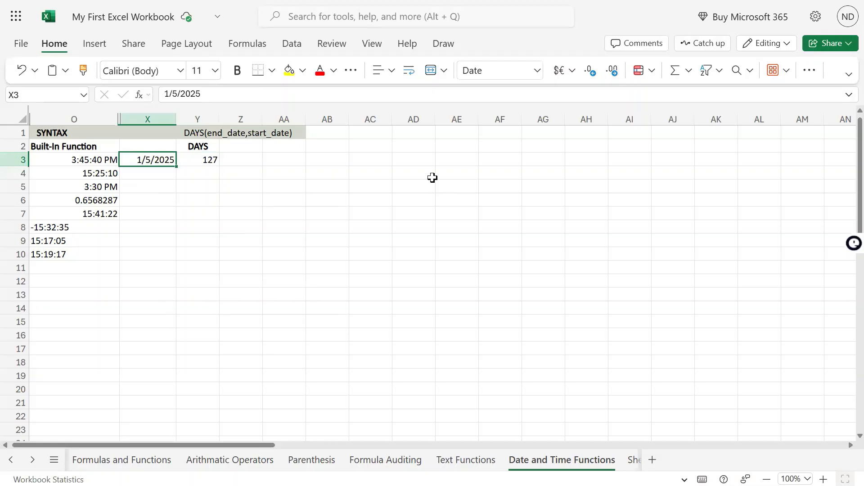
key(Right)
key(F2)
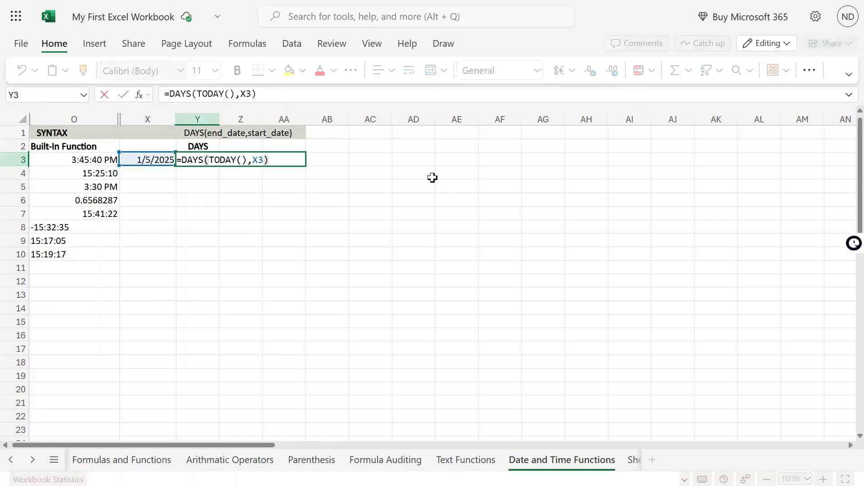
key(Escape)
key(Left)
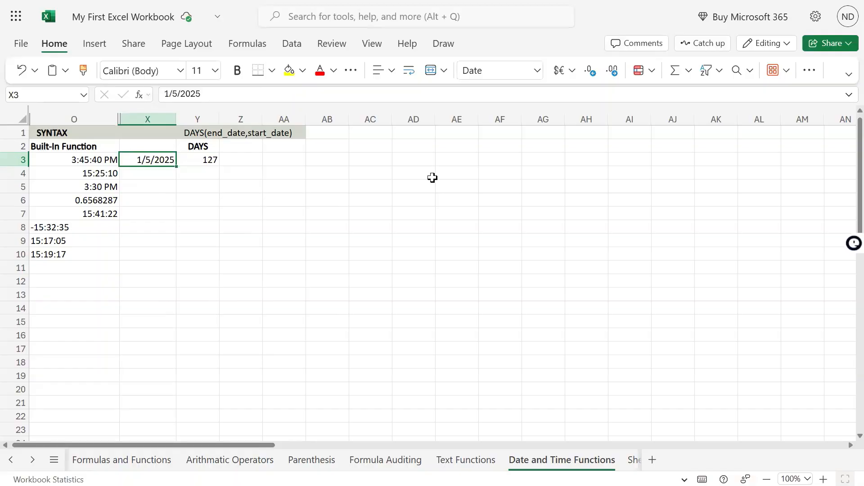
Change the start date in cell X3 to 5/1/2025.
key(F2)
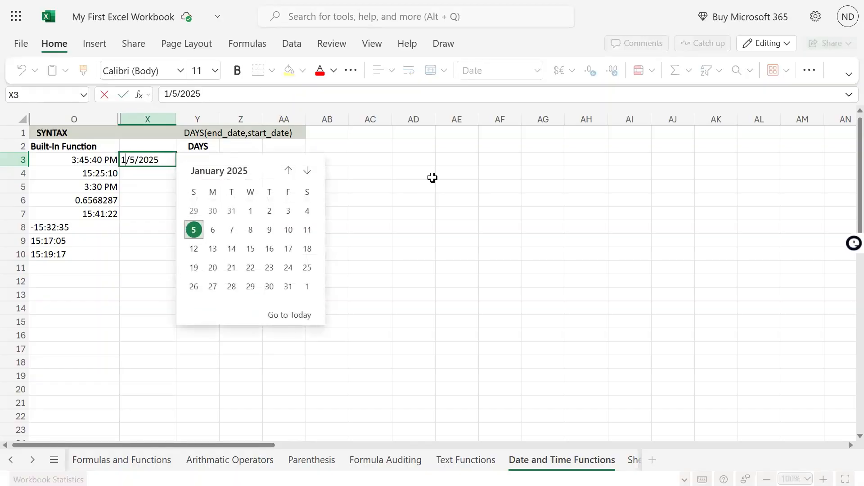
key(BackSpace)
text(5)
key(BackSpace)
text(1)
key(Return)
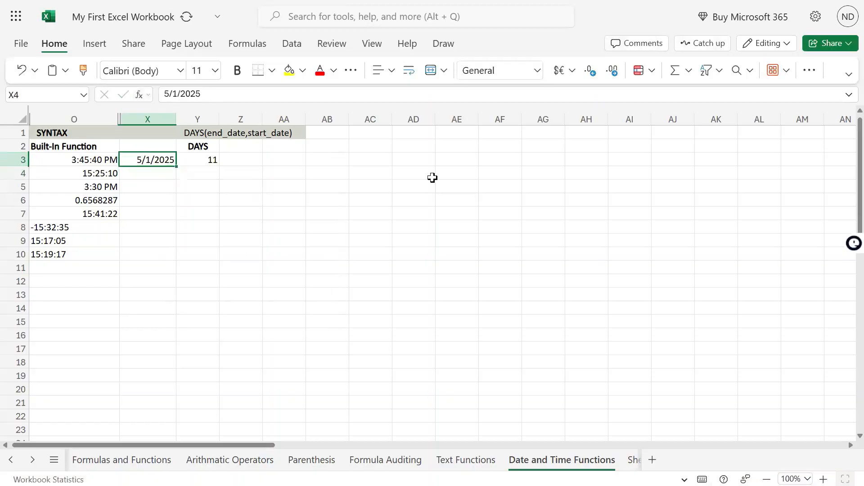
key(Right)
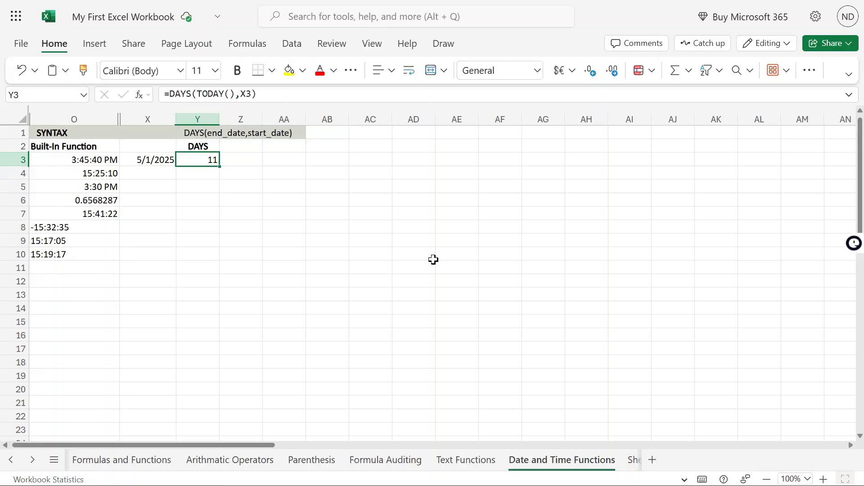
Unhide the hidden columns between O and X.
click(160, 180)
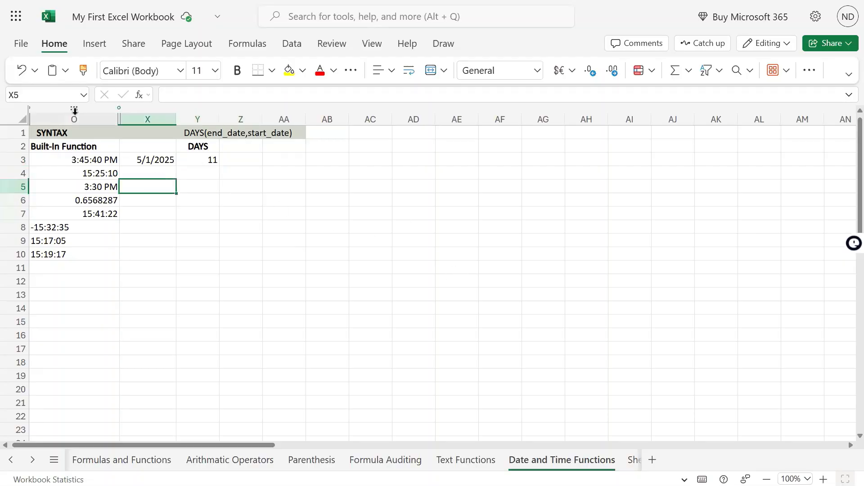
drag(74, 117, 129, 114)
right_click(129, 113)
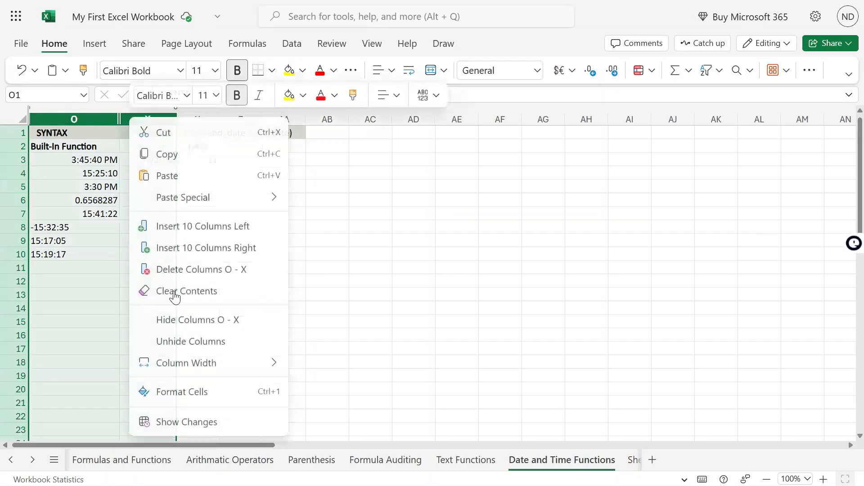
click(189, 345)
click(427, 286)
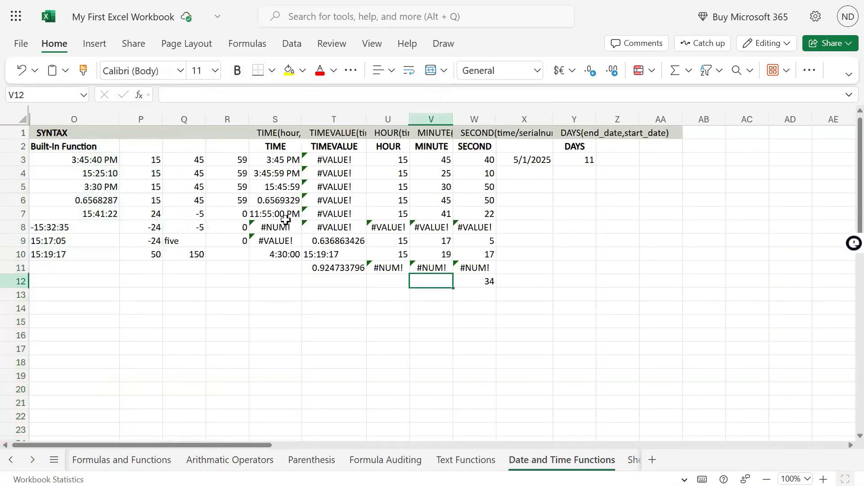
click(275, 227)
click(190, 181)
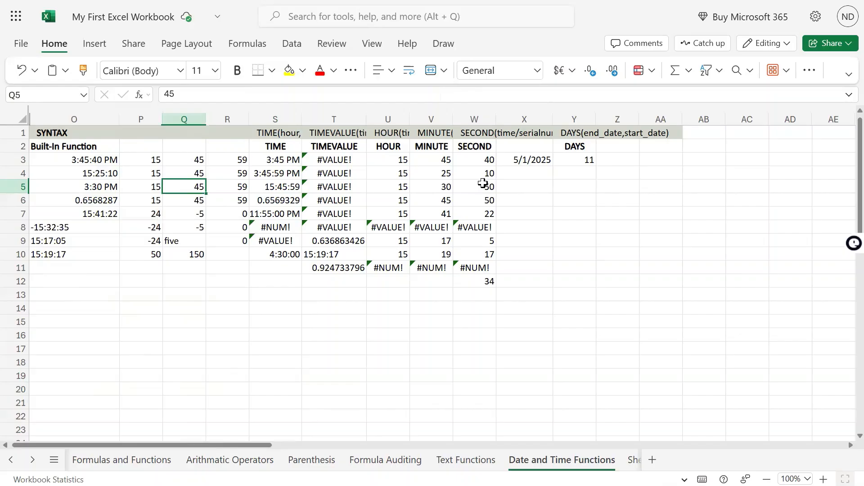
mouse_move(306, 201)
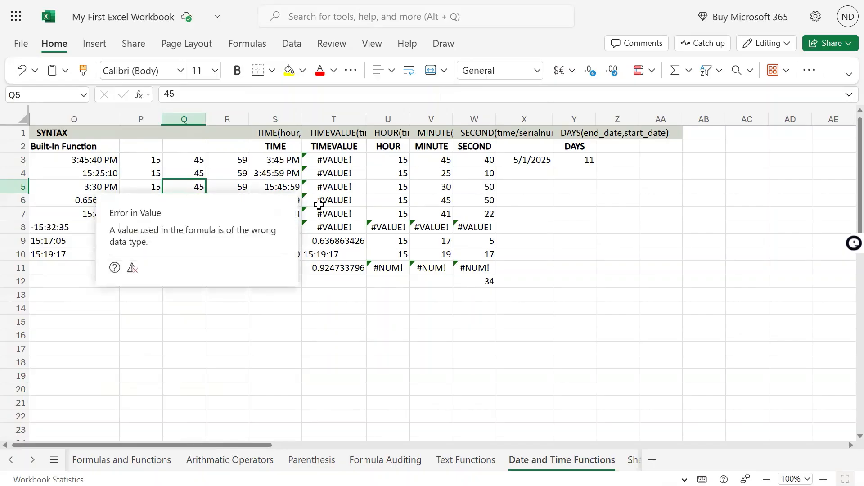
Select the whole sheet and unhide all remaining hidden columns.
click(21, 119)
right_click(41, 111)
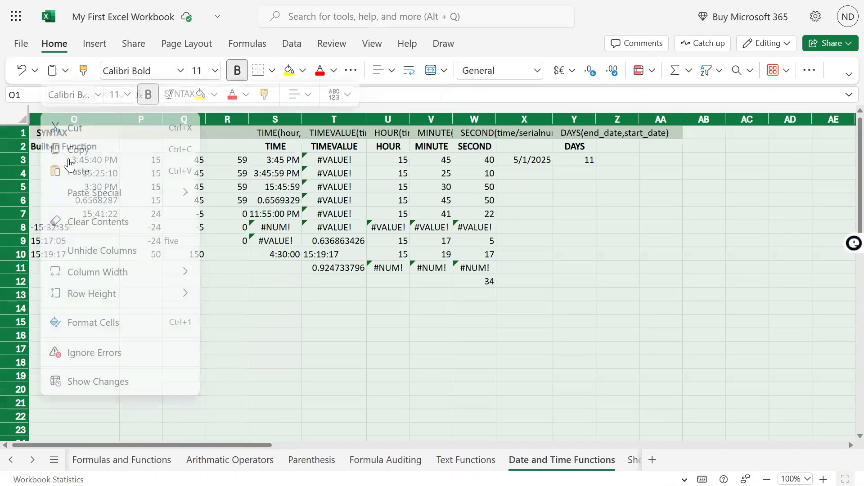
click(105, 253)
click(91, 224)
click(80, 174)
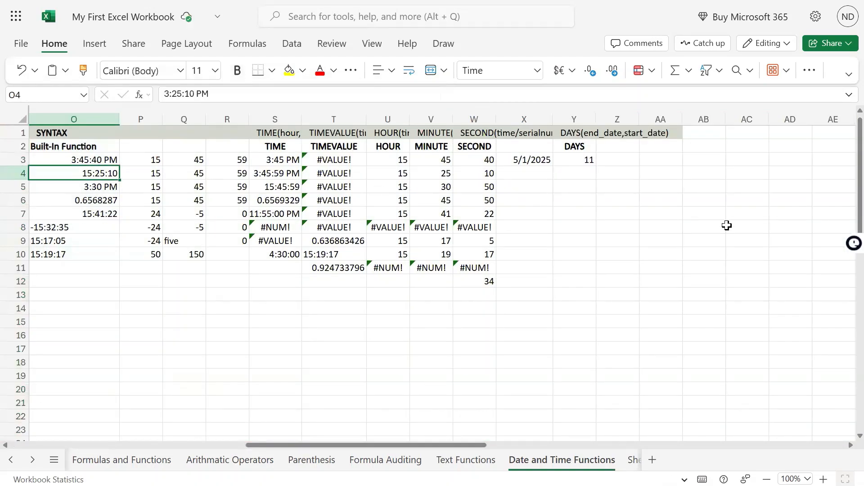
Look through the earlier date and time function columns, from column A through R, for sample dates to reuse.
key(Left)
key(Left)
key(Left)
key(Left)
key(Left)
key(Left)
key(Left)
key(Left)
key(Left)
key(Left)
key(Left)
key(Left)
key(Left)
key(Left)
key(Right)
key(Right)
key(Right)
key(Right)
key(Right)
key(Right)
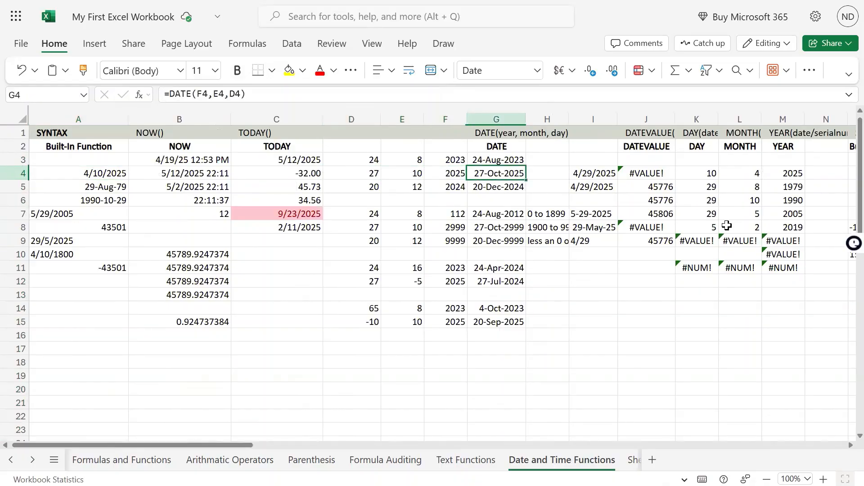
key(Left)
key(Left)
key(Left)
key(Left)
key(Left)
key(Left)
key(Up)
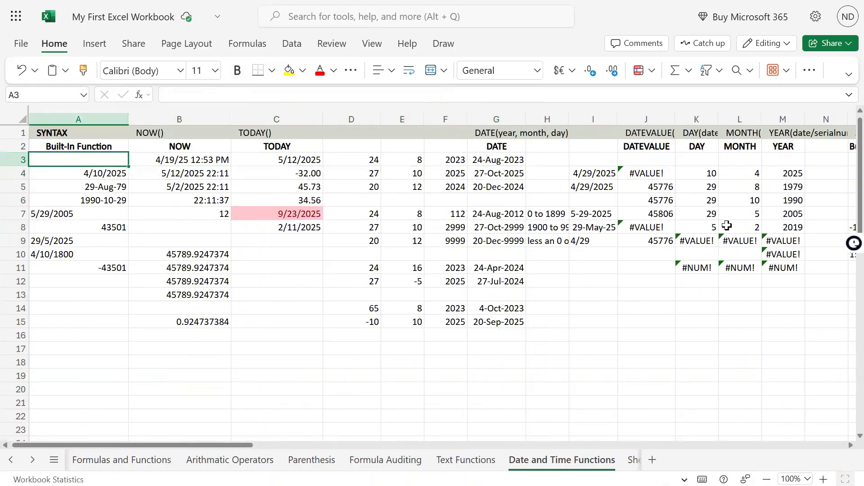
key(Right)
key(Right)
key(Right)
key(Right)
key(Right)
key(Right)
key(Right)
key(Right)
key(Right)
key(Right)
key(Right)
key(Right)
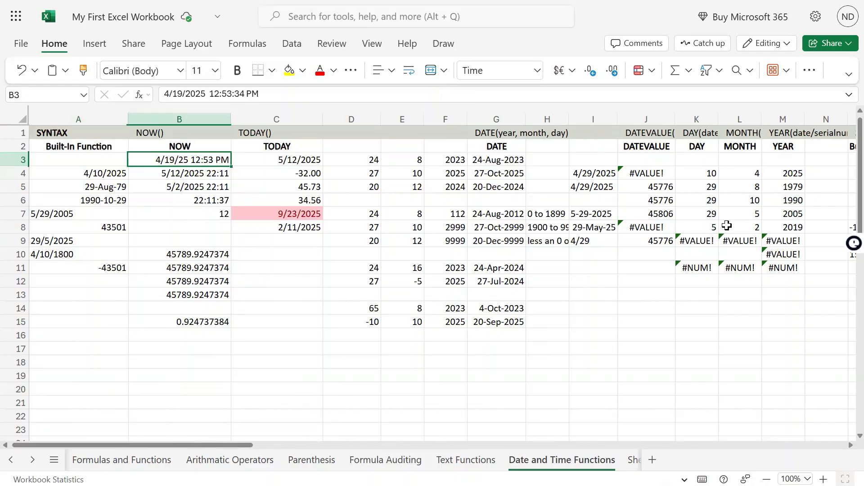
key(Right)
key(Right)
key(Right)
key(Right)
key(Right)
key(Right)
key(Right)
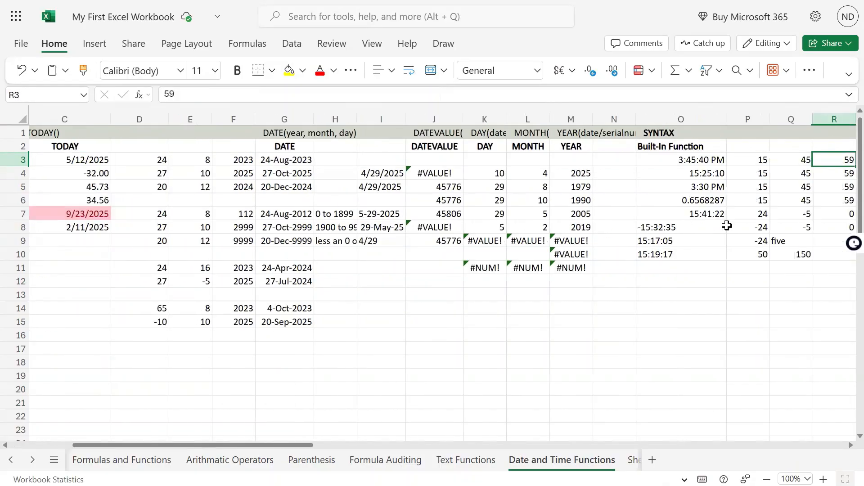
key(Left)
key(Left)
key(Left)
key(Left)
key(Left)
key(Left)
key(Left)
key(Left)
key(Left)
key(Left)
key(Left)
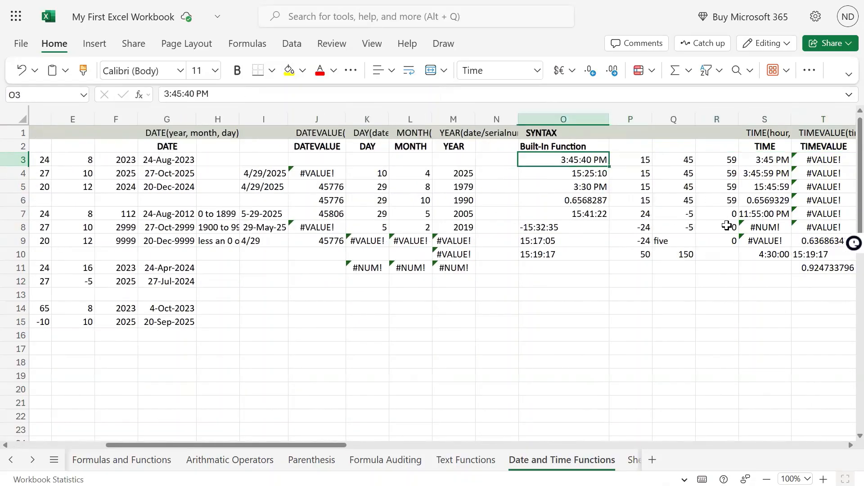
key(Left)
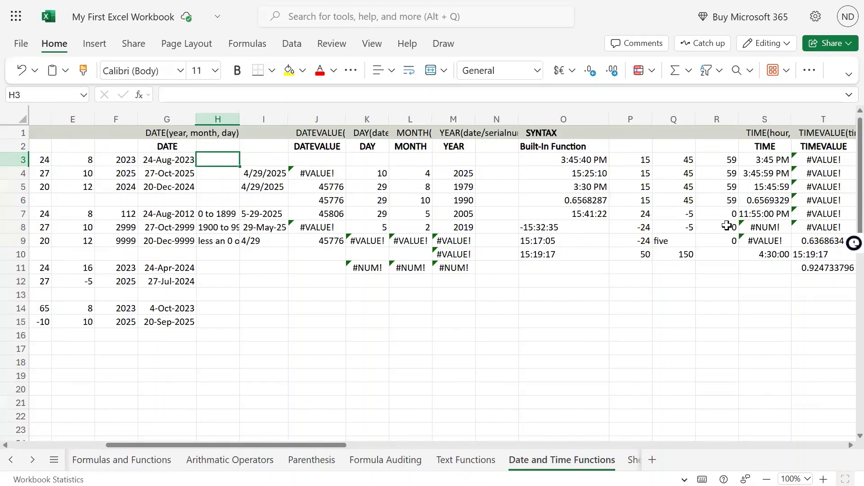
key(Left)
key(Up)
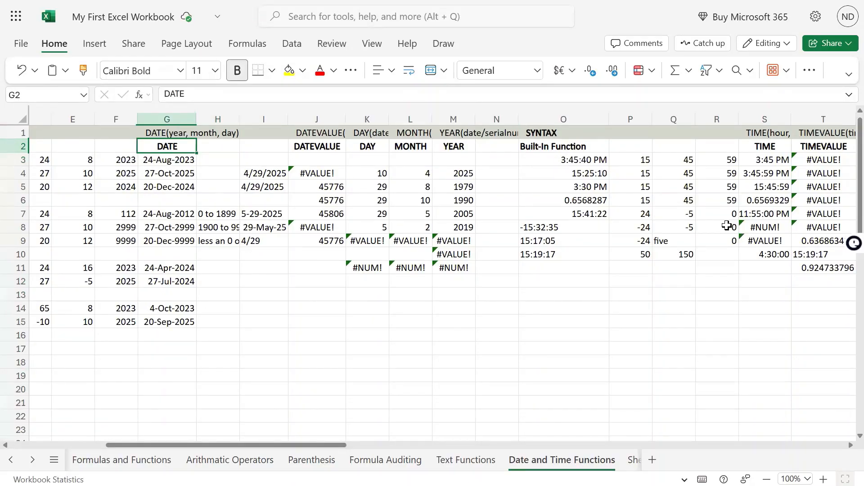
Copy the sample date entries in A4:A15.
key(Down)
key(Left)
key(Left)
key(Left)
key(Left)
key(Left)
key(Left)
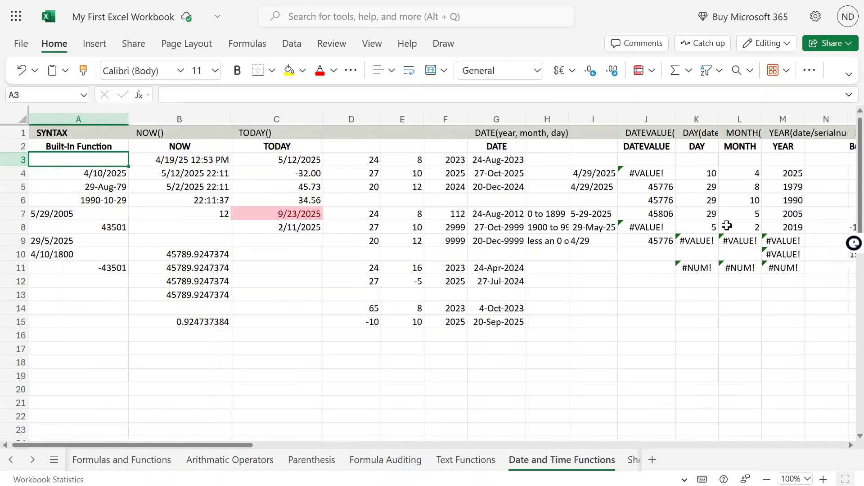
key(Down)
key(shift+Down)
key(shift+Down)
key(shift+Down)
key(shift+Down)
key(shift+Down)
key(shift+Down)
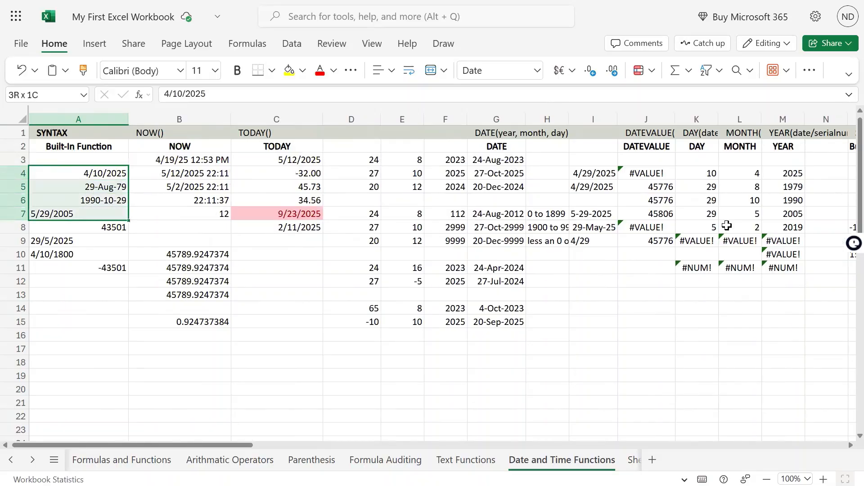
key(shift+Down)
key(shift+Down)
key(shift+Down)
key(shift+Down)
key(shift+Down)
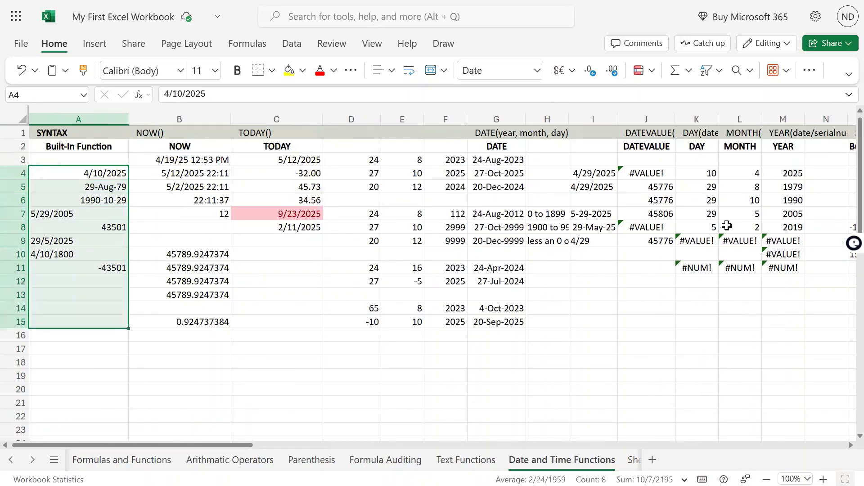
key(ctrl+c)
Paste the copied sample dates into column X starting at X3, as start dates for DAYS.
key(Right)
key(Right)
key(Right)
key(Right)
key(Right)
key(Right)
key(Right)
key(Right)
key(Right)
key(Right)
key(Right)
key(Right)
key(Right)
key(Right)
key(Right)
key(Right)
key(Right)
key(Right)
key(Right)
key(Right)
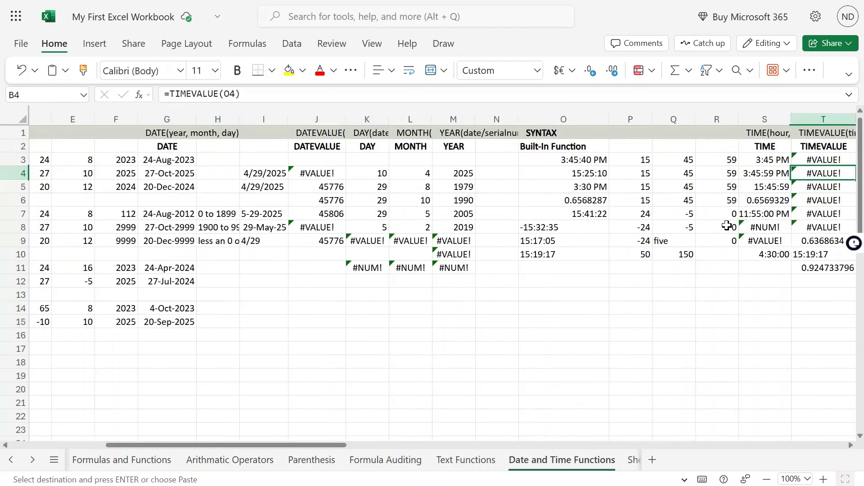
key(Left)
key(Left)
key(Left)
key(Left)
key(Left)
key(Left)
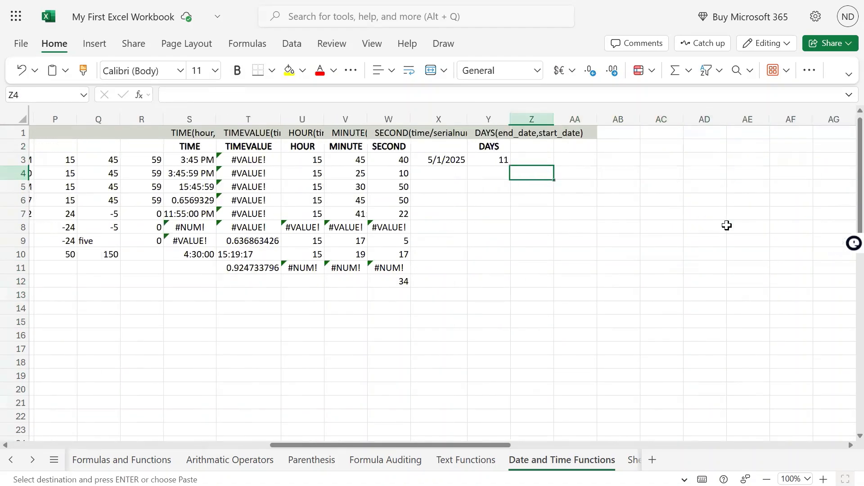
key(Up)
key(Left)
key(ctrl+v)
Hide columns B through X so the sample dates in column A sit beside the DAYS column.
key(Left)
key(Left)
key(Left)
key(Left)
key(Left)
key(Left)
key(Left)
key(Left)
key(Left)
key(Left)
key(Left)
key(Left)
key(Left)
key(Left)
key(Left)
key(Left)
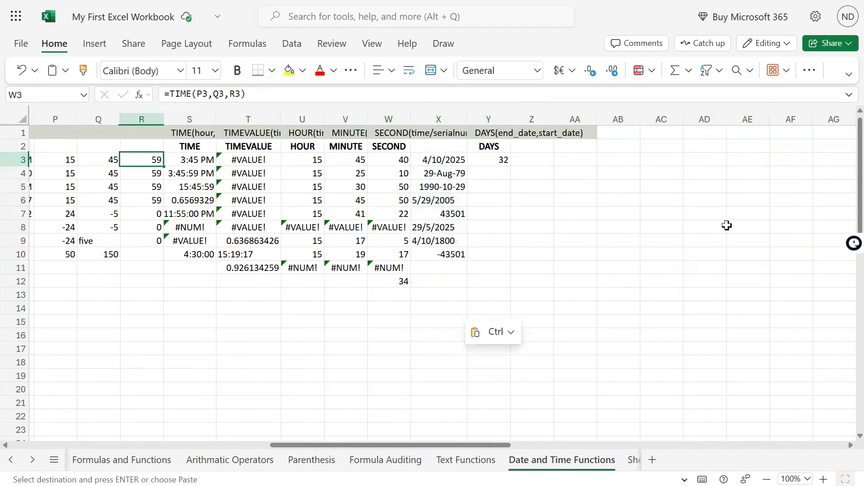
key(Left)
key(Left)
key(Left)
key(Left)
key(Left)
key(Left)
key(Left)
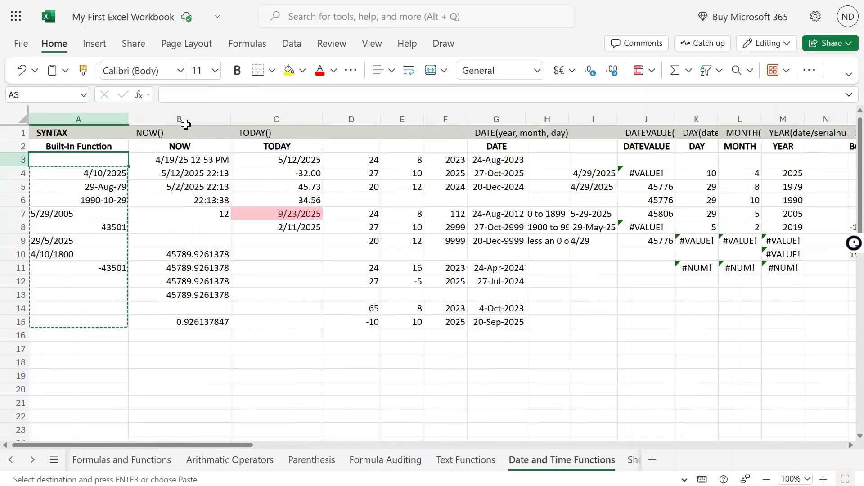
drag(180, 118, 454, 139)
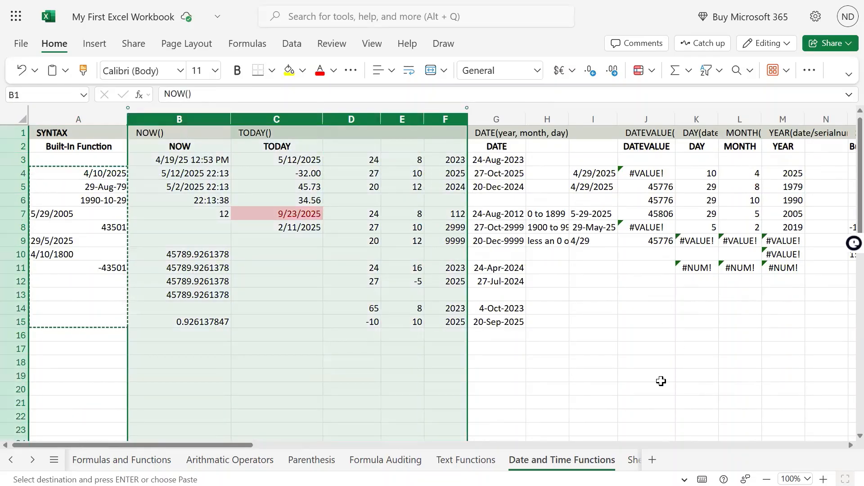
key(shift+Right)
key(shift+Right)
key(shift+Right)
key(shift+Right)
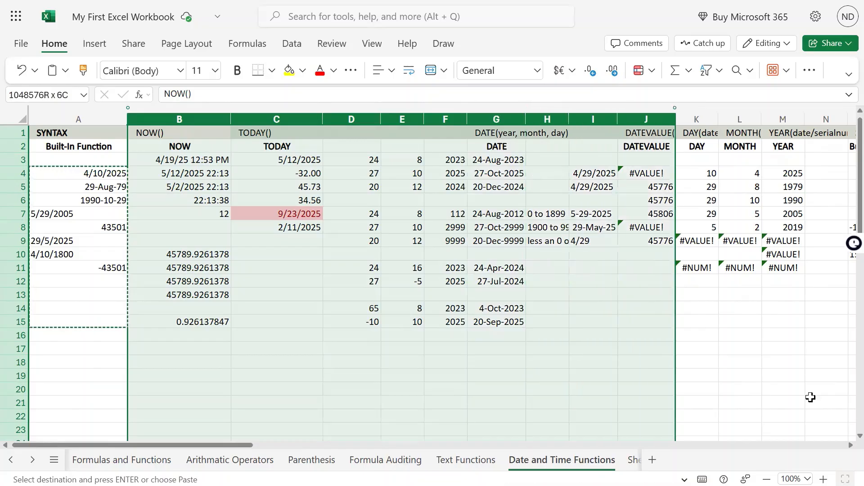
key(shift+Right)
key(shift+Right)
key(shift+Right)
key(shift+Right)
key(shift+Right)
key(shift+Right)
key(shift+Right)
key(shift+Right)
key(shift+Right)
key(shift+Right)
key(shift+Right)
key(shift+Right)
key(shift+Right)
key(shift+Right)
key(shift+Right)
key(shift+Right)
key(shift+Right)
key(shift+Right)
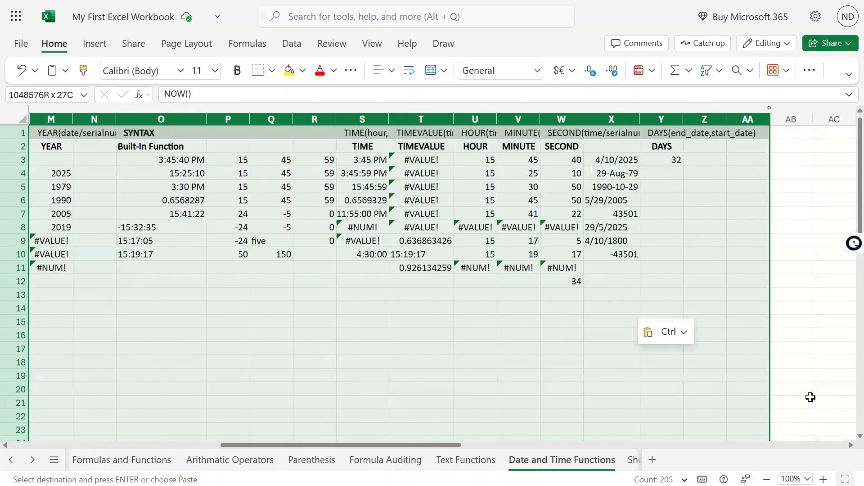
key(shift+Left)
key(shift+Left)
key(shift+Left)
key(shift+Left)
key(shift+Right)
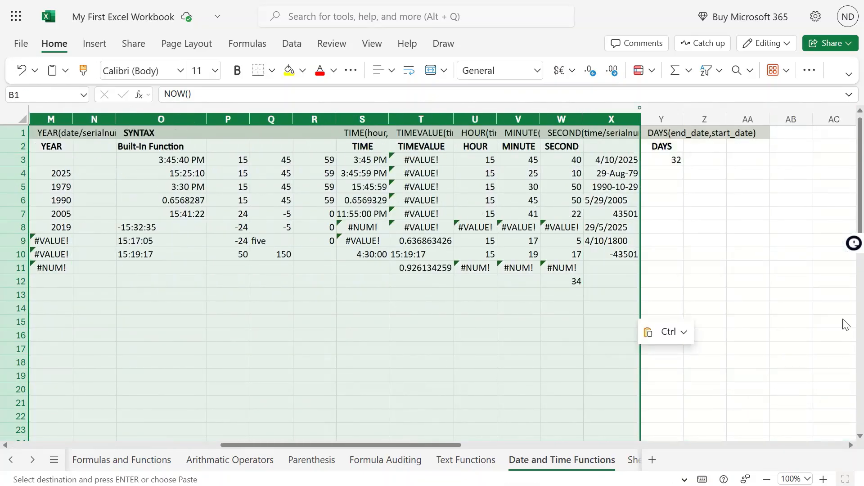
right_click(616, 119)
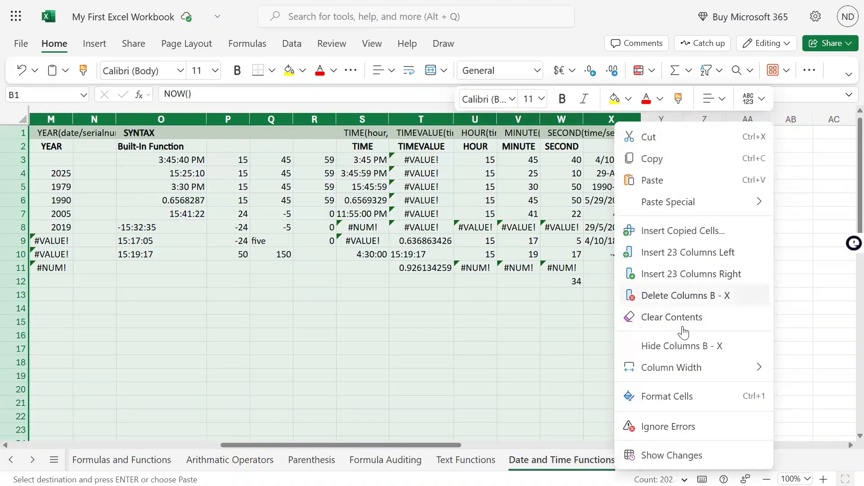
click(698, 344)
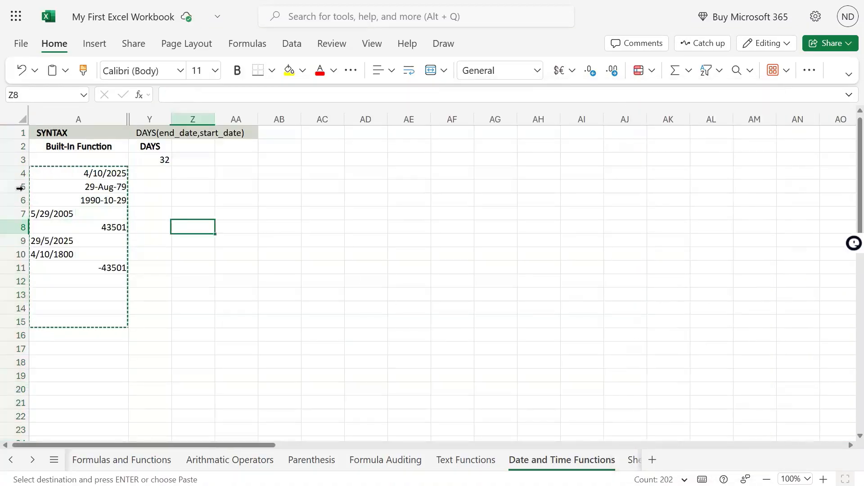
Delete the existing DAYS formula from cell Y3.
drag(111, 171, 153, 163)
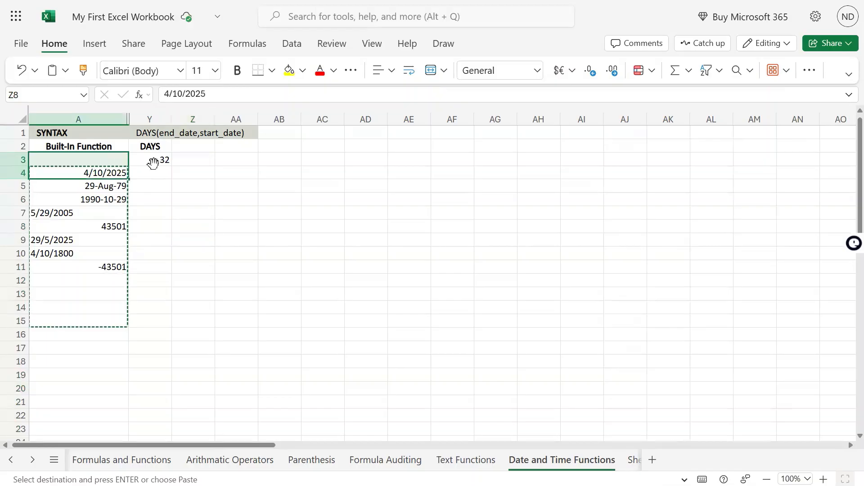
click(153, 163)
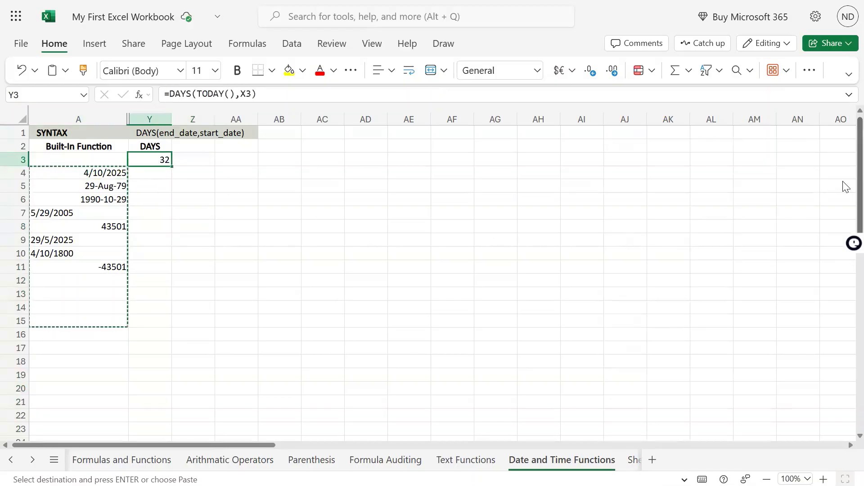
key(Delete)
key(Down)
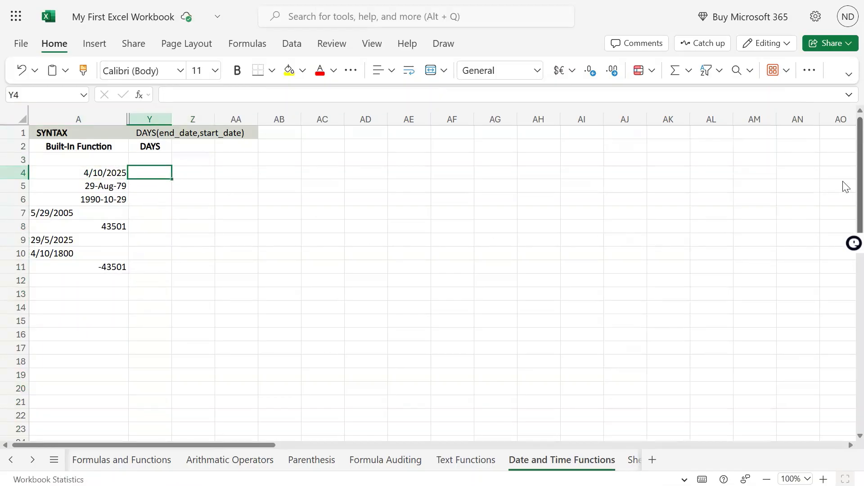
Enter =DAYS(TODAY(),A4) in Y4 to count the days from the date in A4 to today.
key(Left)
key(Right)
text(=days()
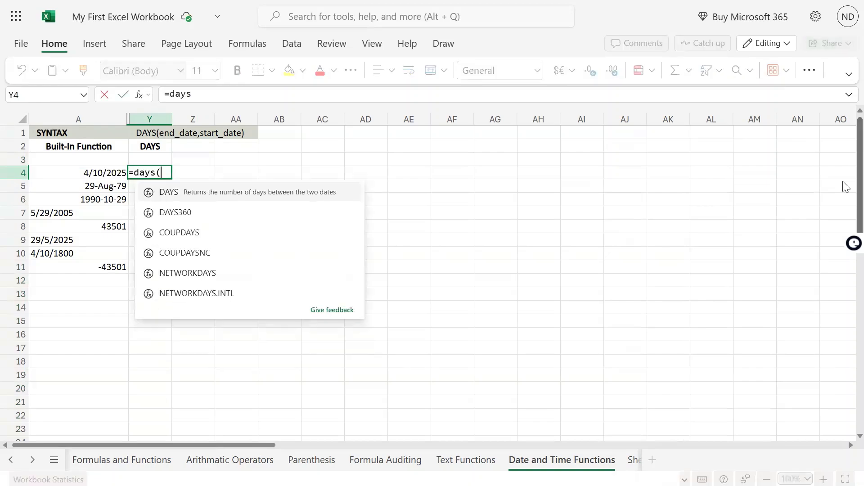
text(today())
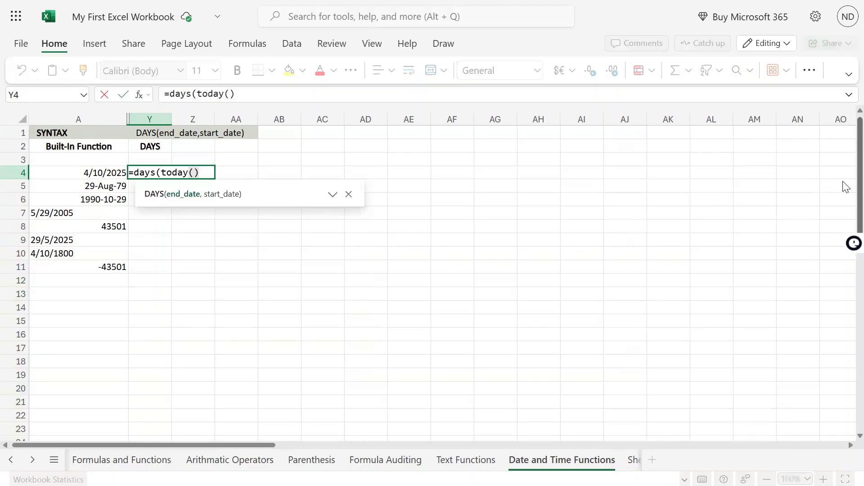
text(,)
key(Left)
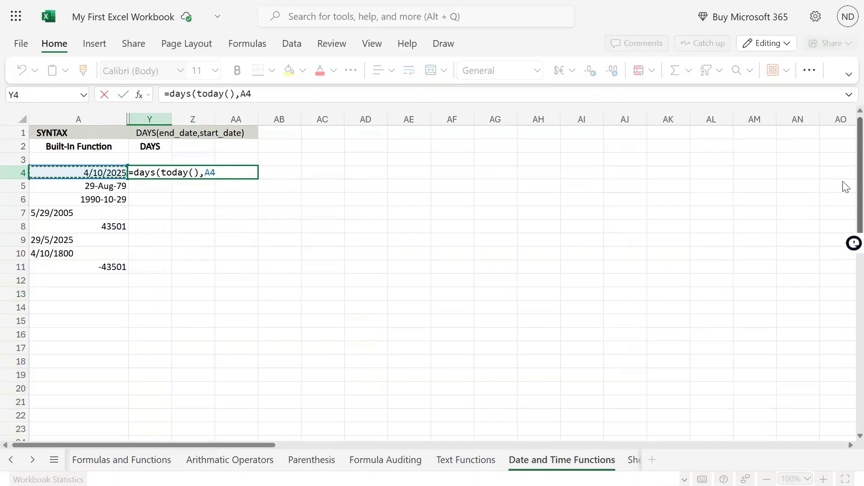
text())
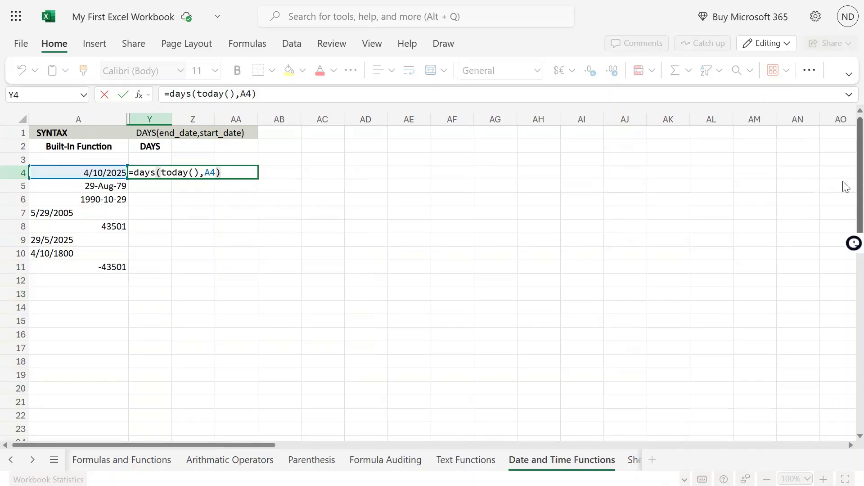
key(Return)
key(Up)
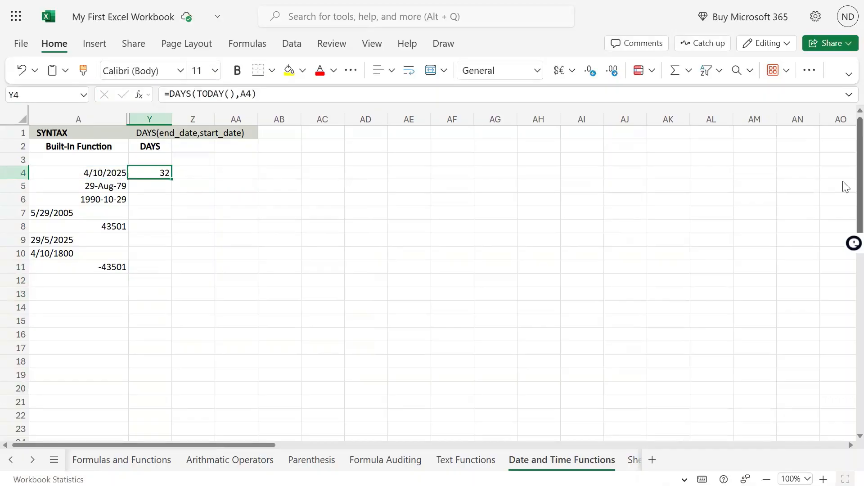
key(Left)
key(Right)
mouse_move(432, 1)
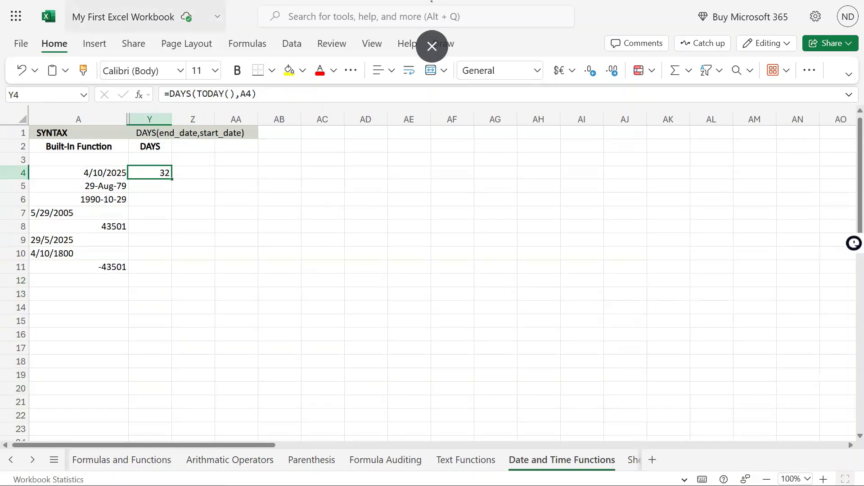
click(105, 172)
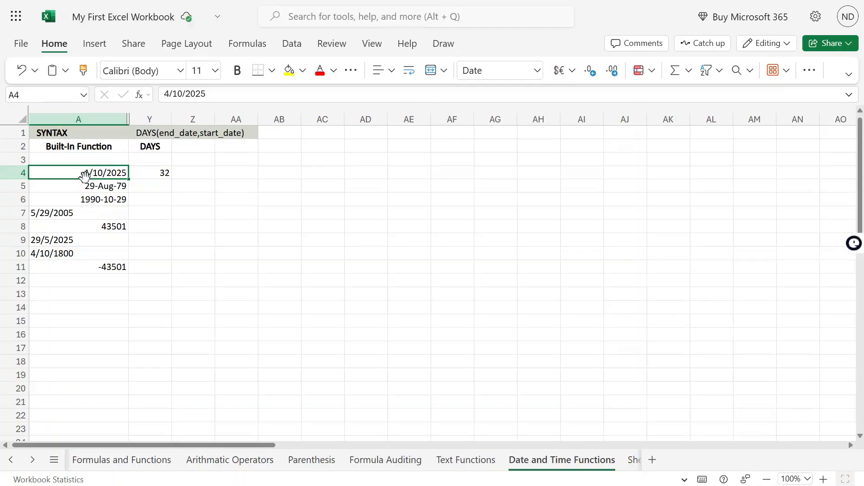
mouse_move(432, 2)
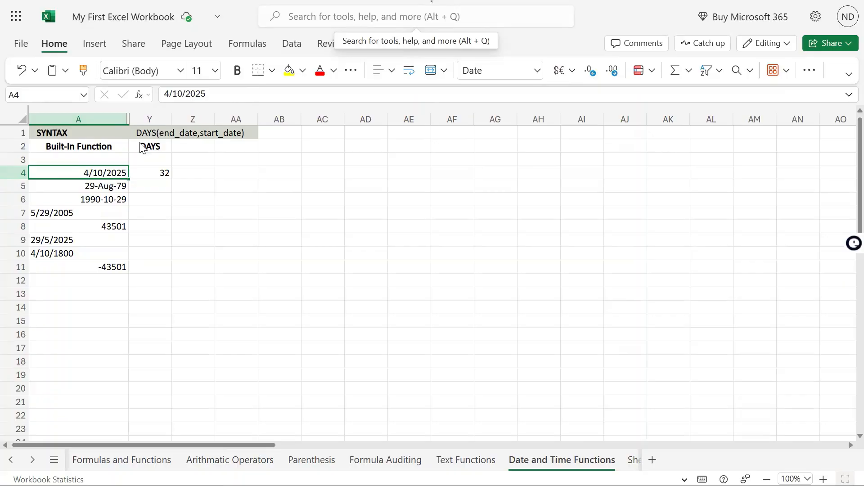
Enter =DAYS(A5,A6) in Y6, using A5 as the end date and A6 as the start date.
drag(105, 185, 107, 201)
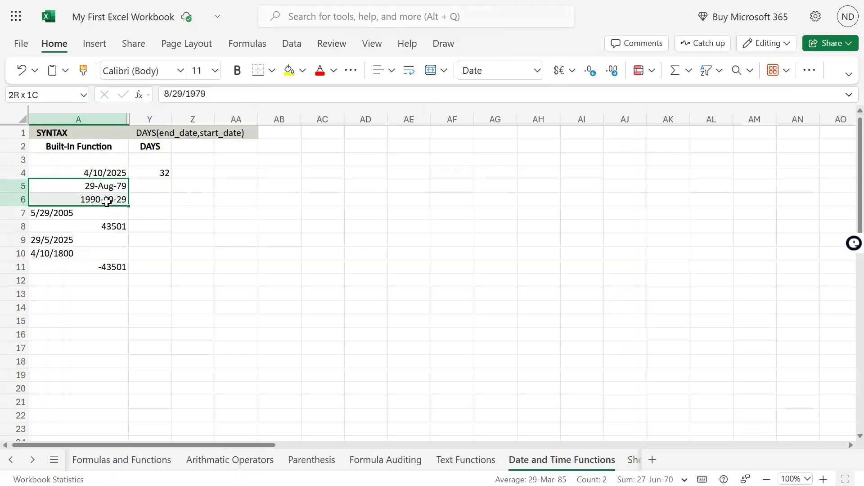
click(164, 198)
text(=d)
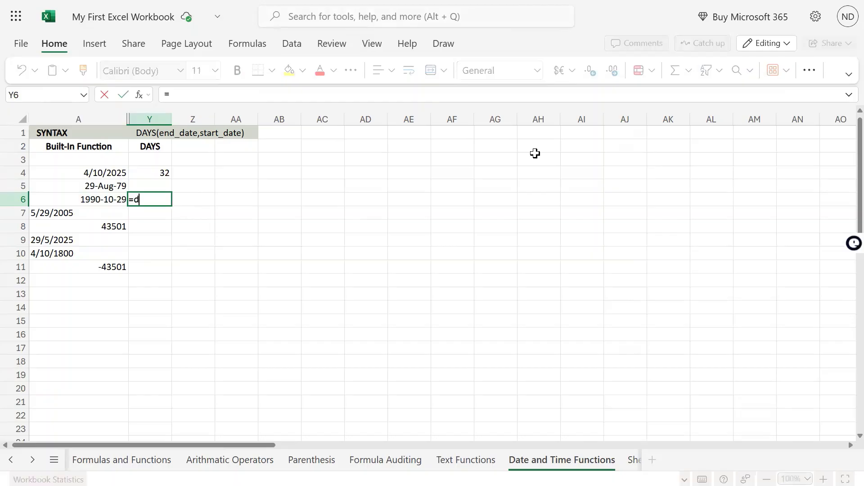
text(ays()
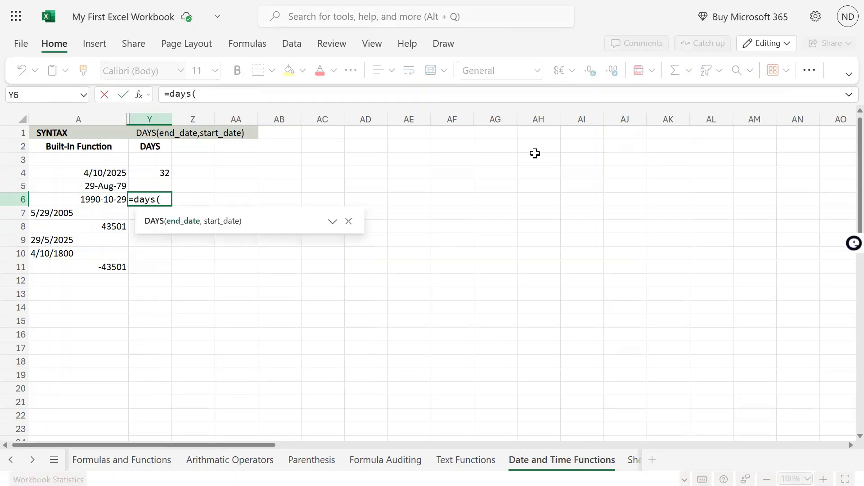
key(Left)
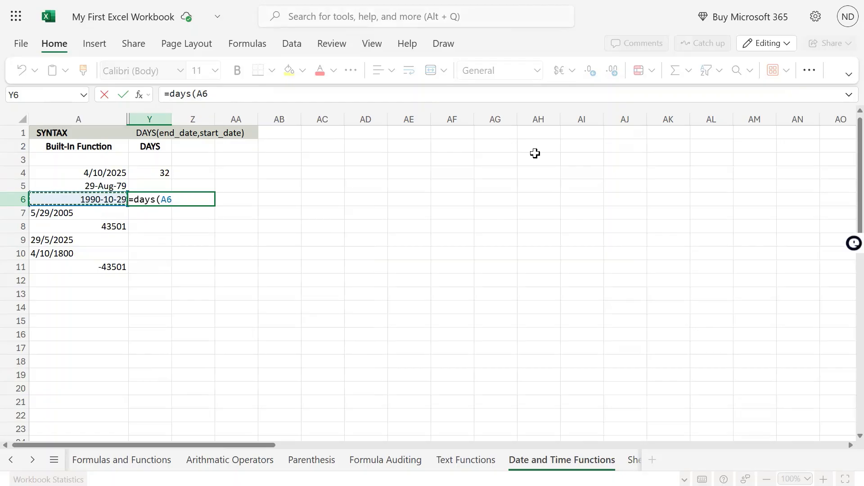
key(Up)
key(Down)
key(Up)
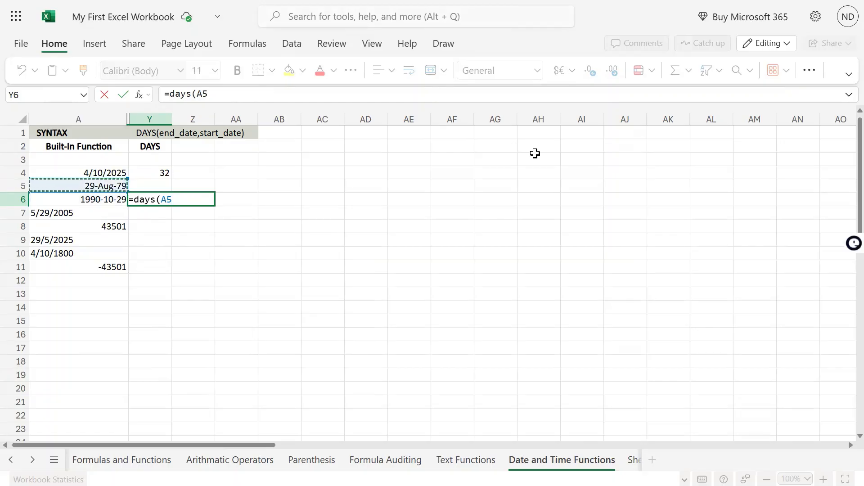
text(,)
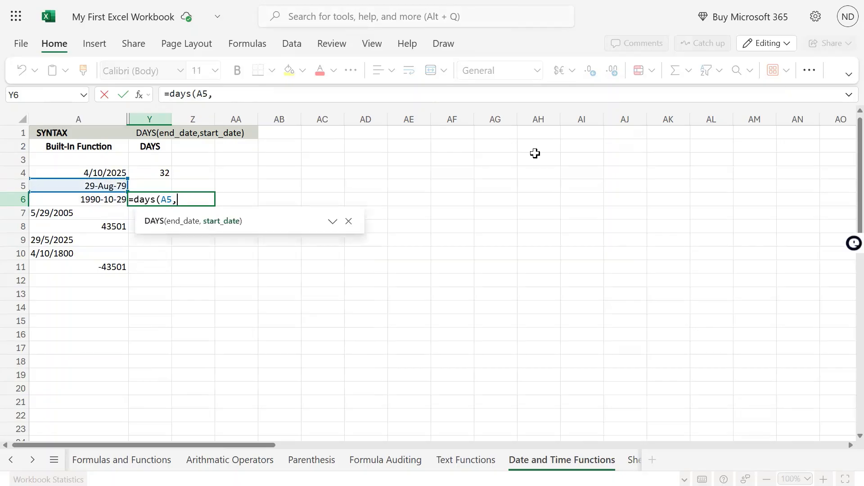
key(Left)
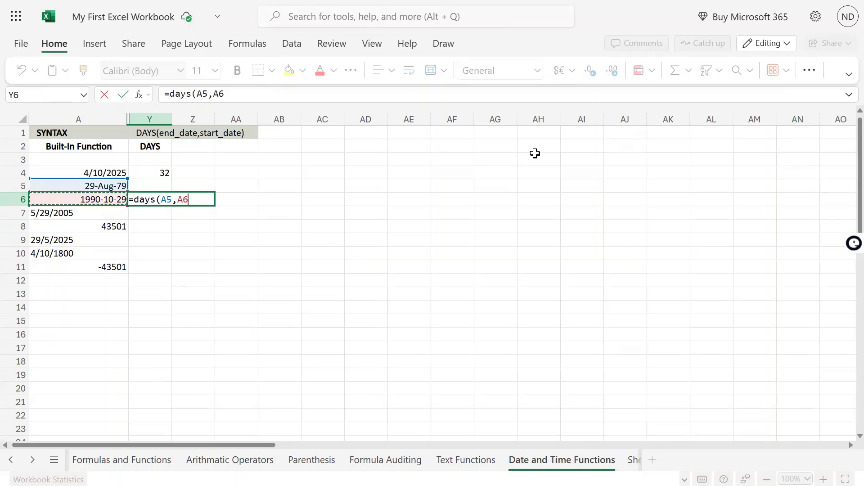
key(Return)
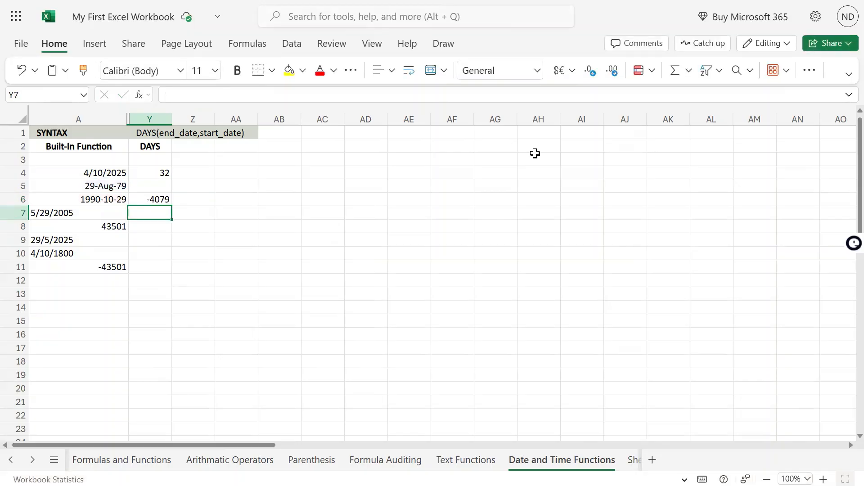
Swap the end and start dates in the Y6 formula so it reads =DAYS(A6,A5).
key(Up)
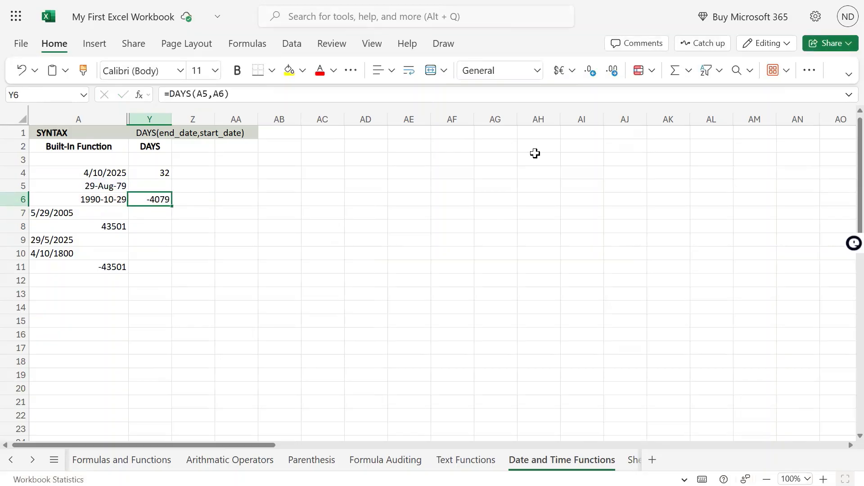
key(Left)
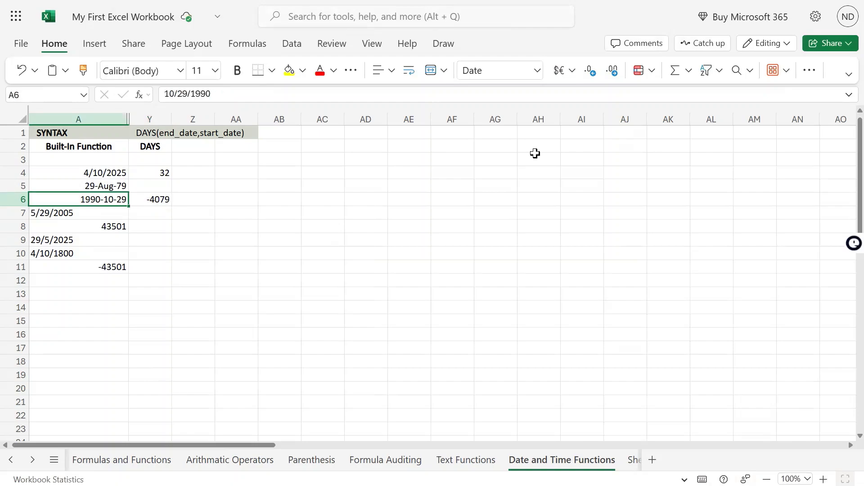
key(Up)
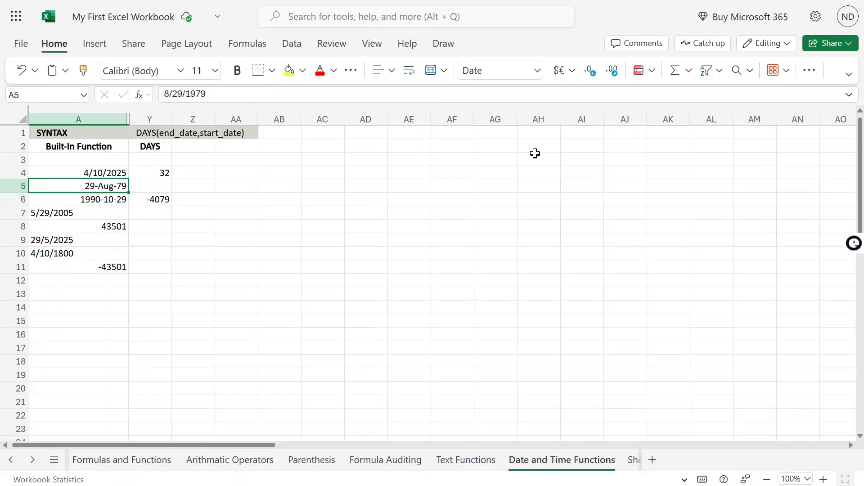
key(Down)
key(Right)
key(F2)
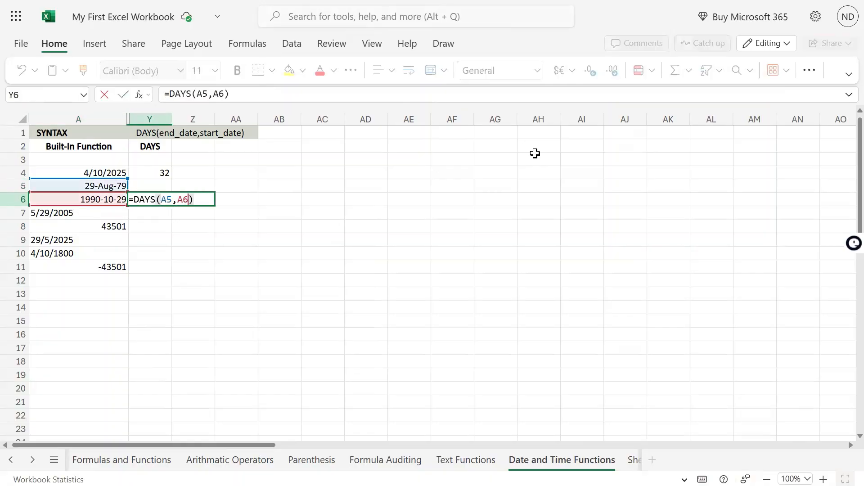
key(Left)
key(Left)
key(Left)
key(Left)
key(Left)
key(Left)
key(BackSpace)
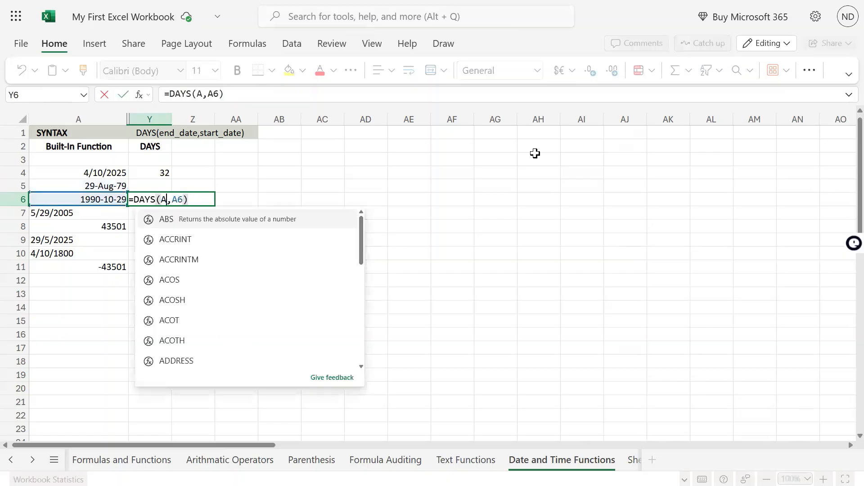
text(6)
key(Right)
key(Right)
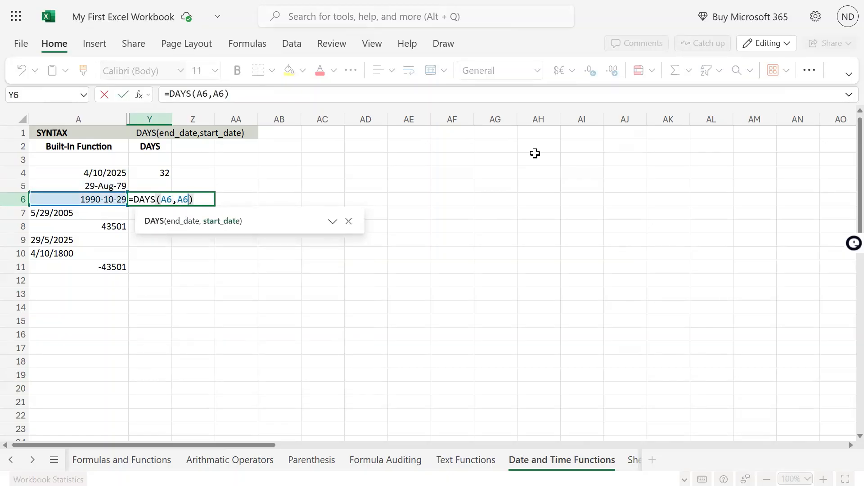
key(BackSpace)
text(5)
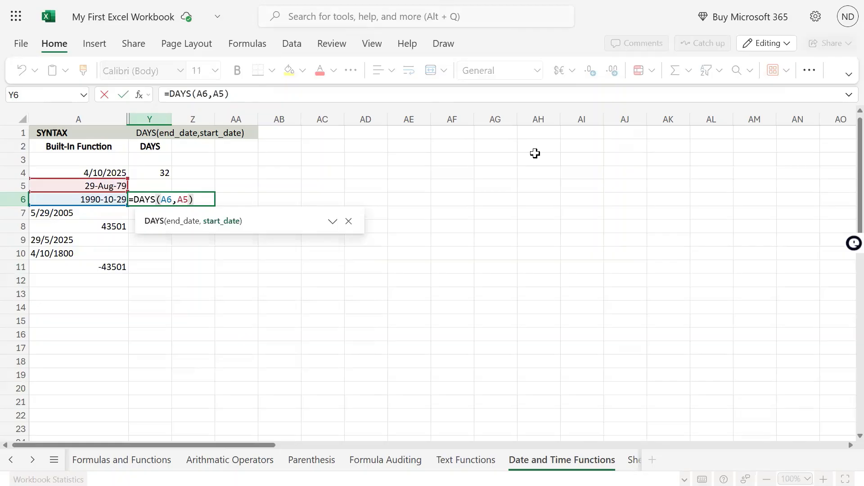
key(Return)
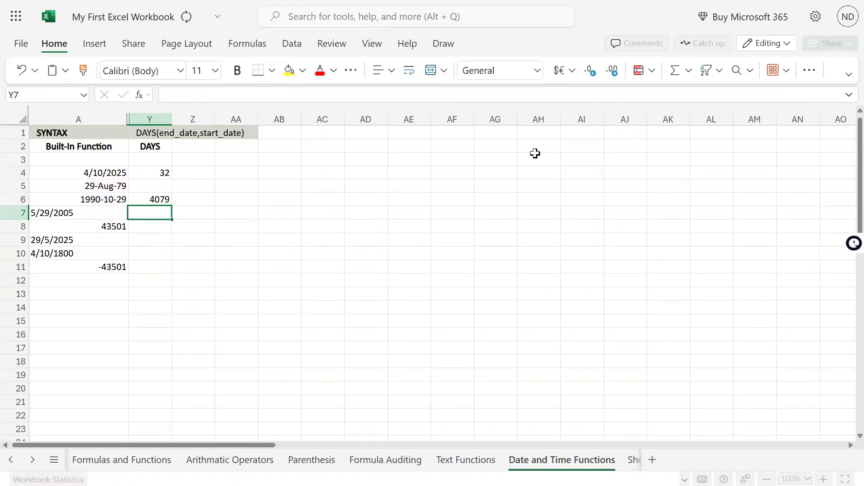
Review the formula in Y6 and inspect the stored content of the 1800 date in A10 without changing it.
key(Up)
key(Left)
key(Right)
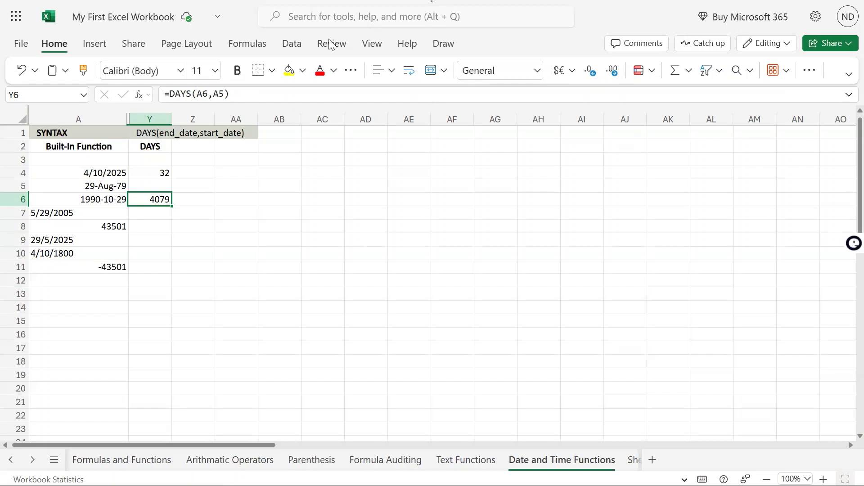
click(77, 291)
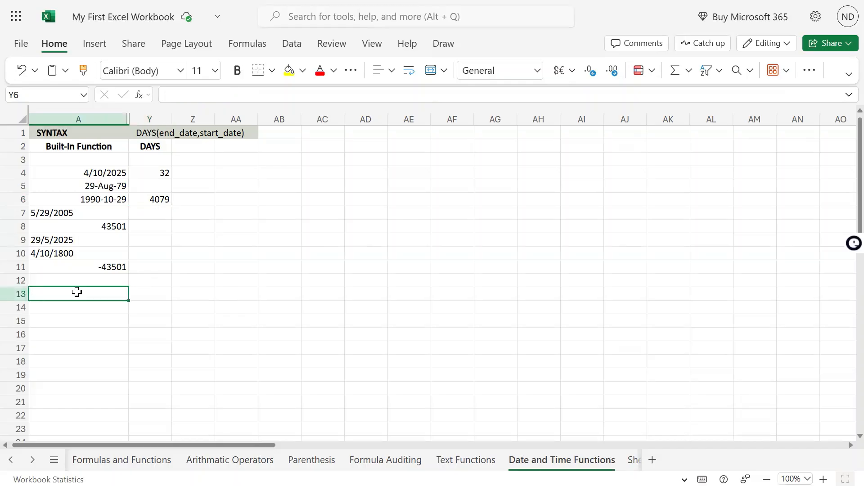
key(Up)
key(Up)
key(Up)
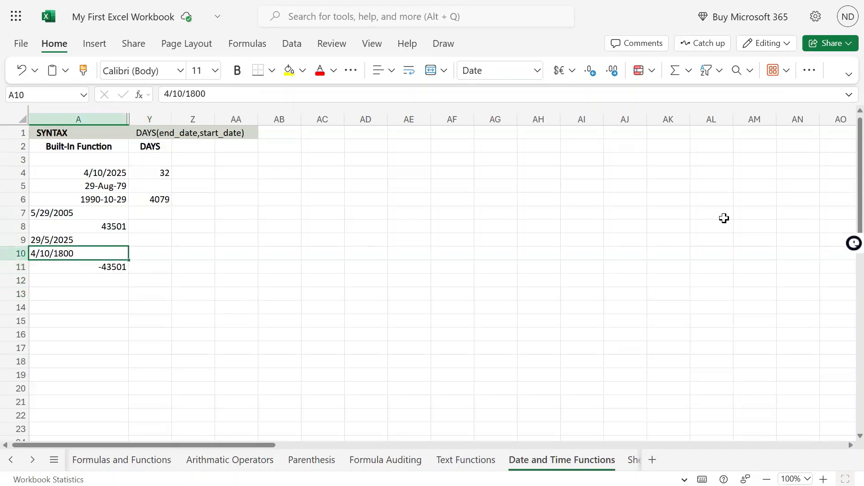
key(F2)
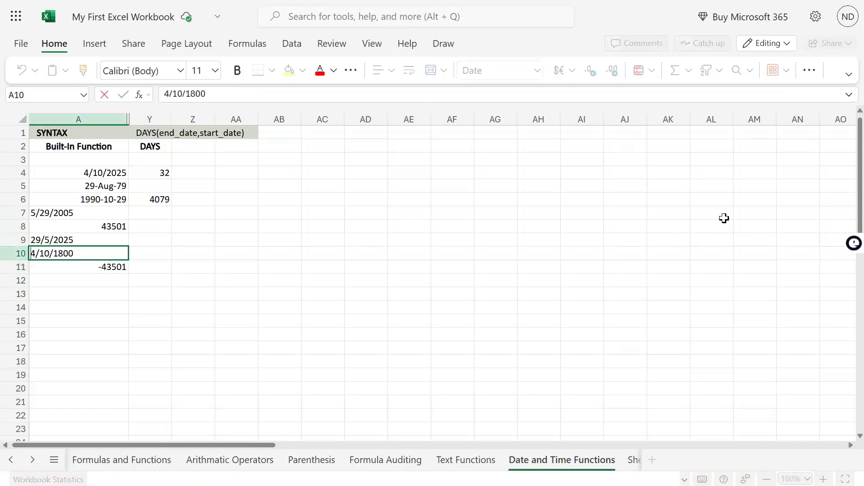
key(Escape)
Inspect the stored content of the dates in A5 and A6, leaving their values as they are.
key(Up)
key(Up)
key(Up)
key(Up)
key(Up)
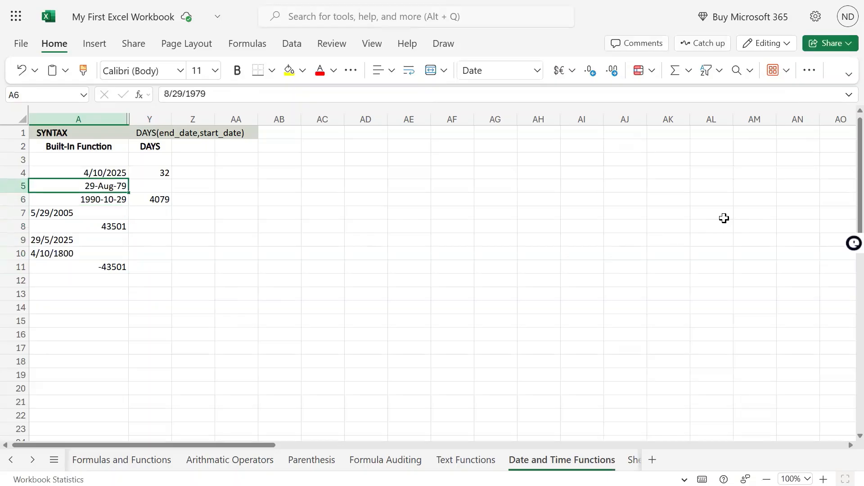
key(F2)
key(Left)
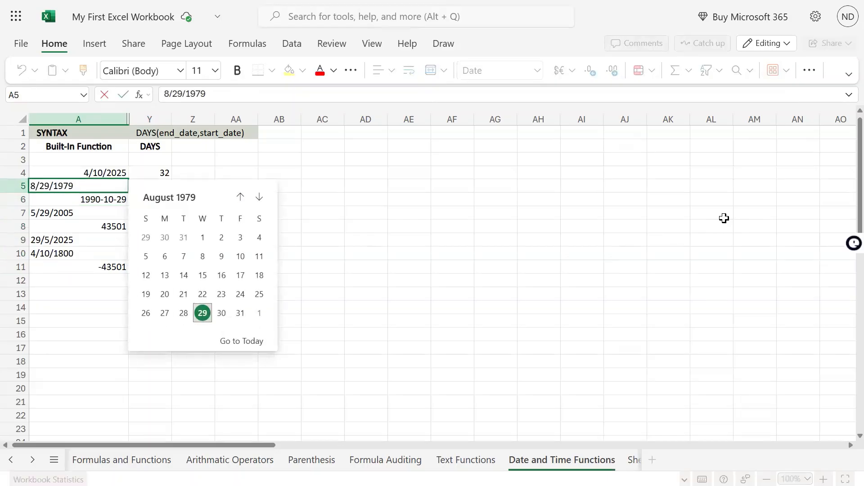
key(Return)
key(F2)
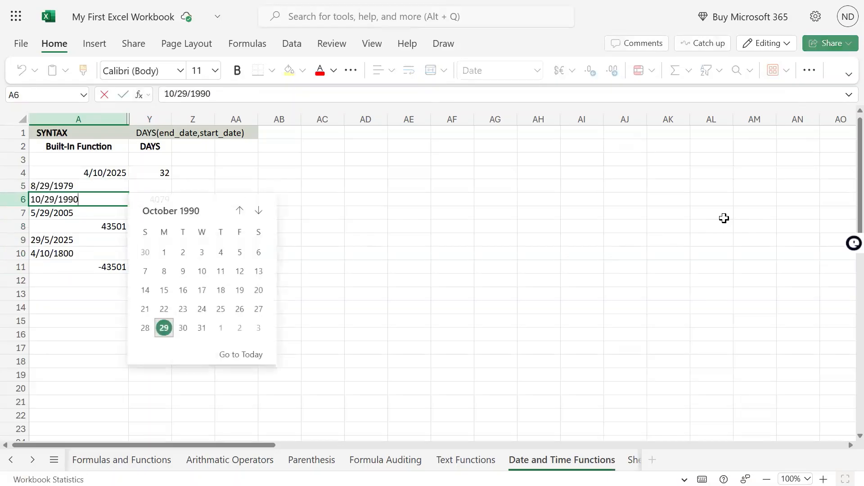
key(Left)
key(Return)
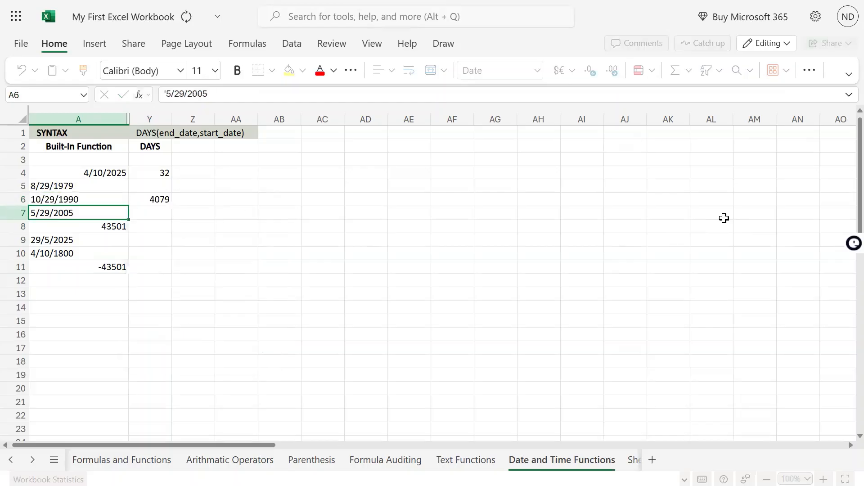
key(Up)
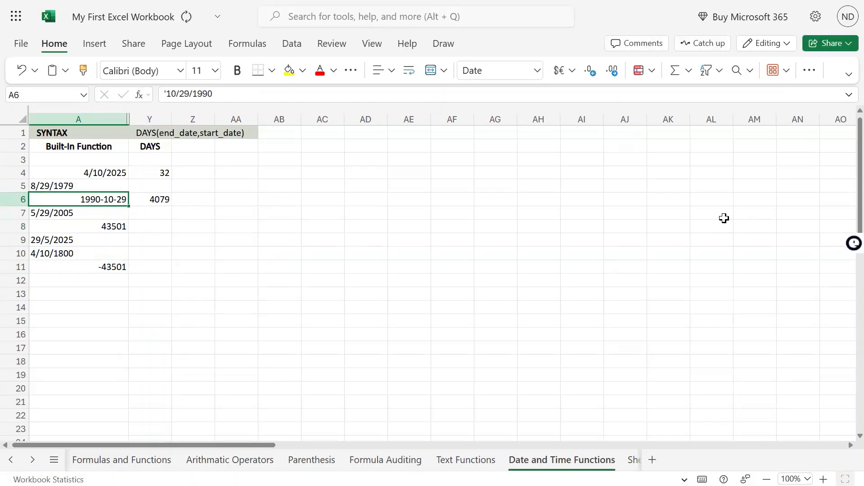
Enter '25-5-2025 in A12 as a text date with a leading apostrophe.
key(Down)
key(Down)
key(Down)
key(Down)
key(Down)
key(Down)
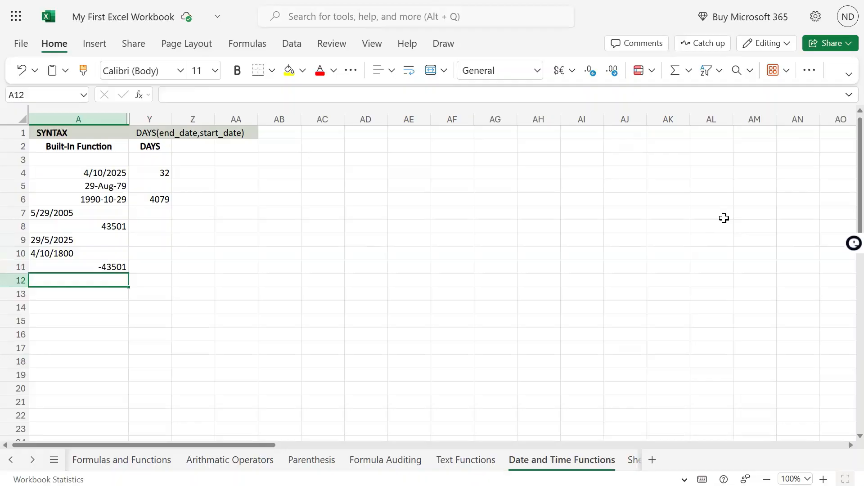
text(')
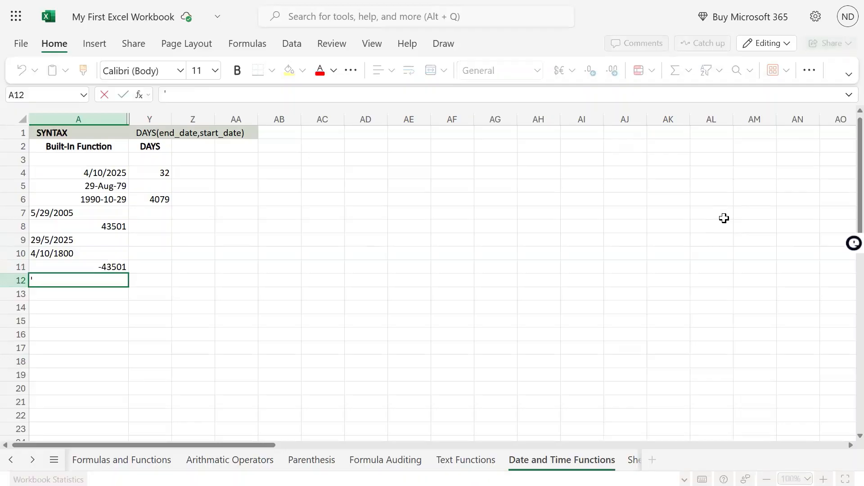
text(25-5-220)
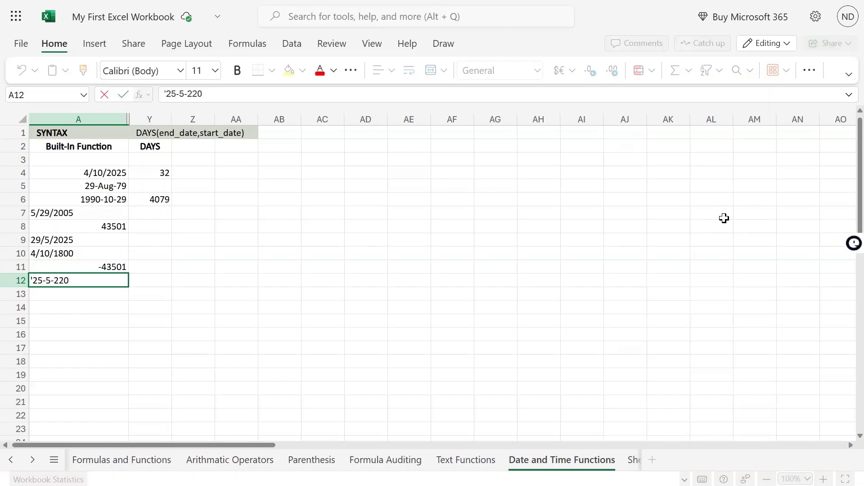
key(BackSpace)
key(BackSpace)
text(025)
key(Return)
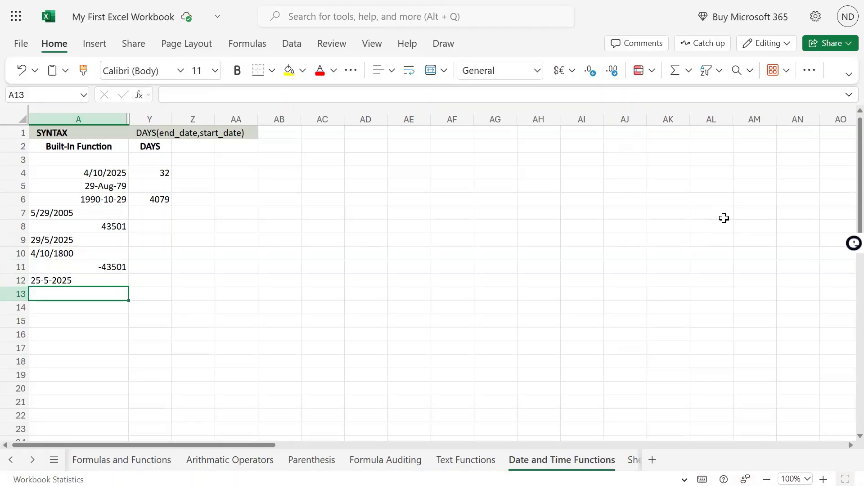
Start the DAYS formula in Y12 by entering =days(today(),A12 with TODAY() as end date and A12 as start date.
text(to)
key(Escape)
key(Up)
key(Right)
text(=days)
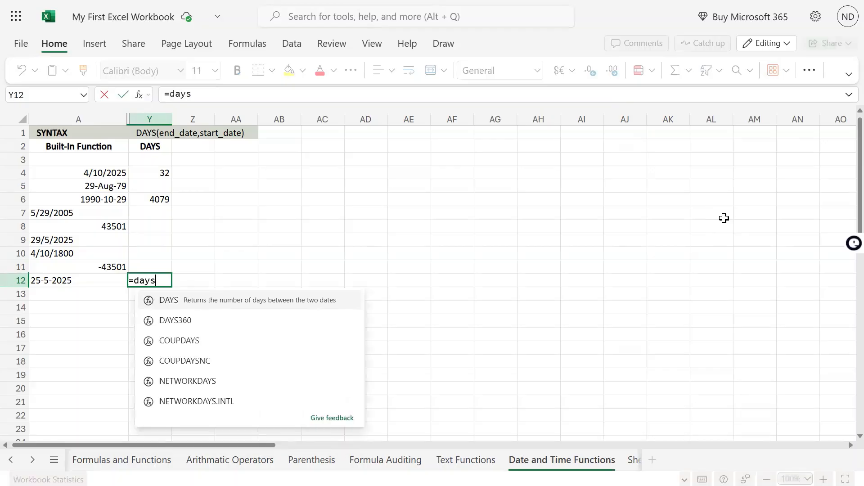
text((today)
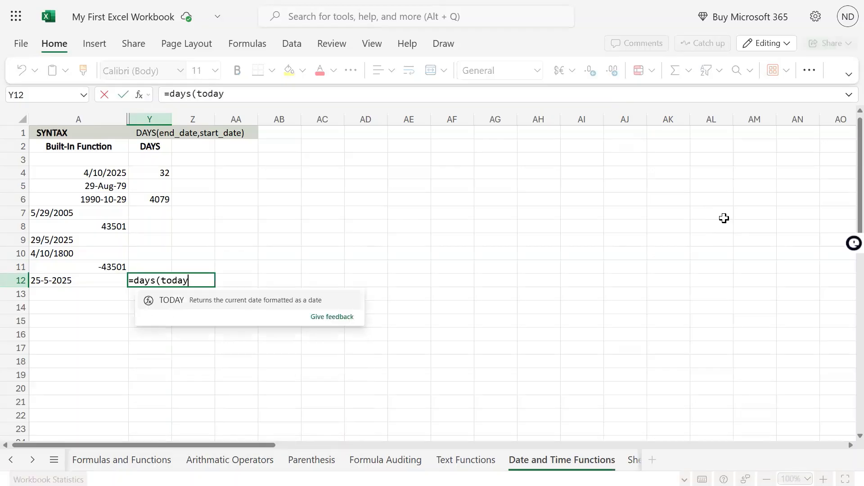
text((),)
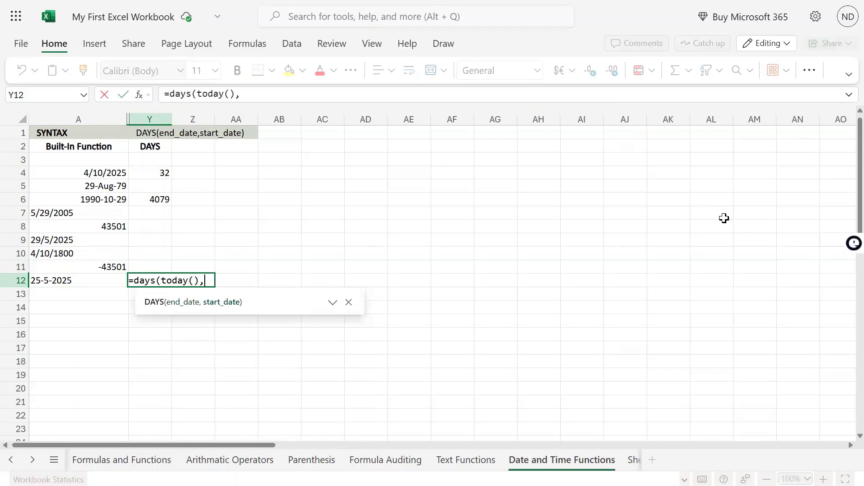
text(A12)
key(Return)
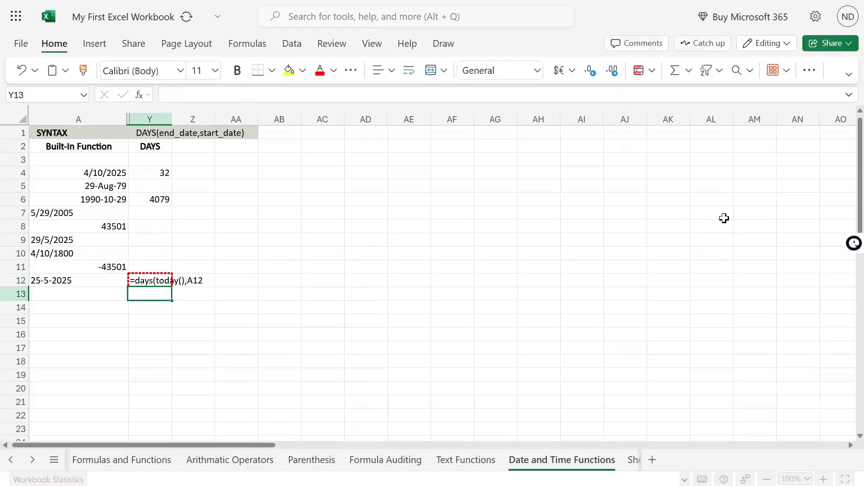
Complete the Y12 formula with its closing parenthesis so it reads =DAYS(TODAY(),A12), and check the text date in A12.
key(Up)
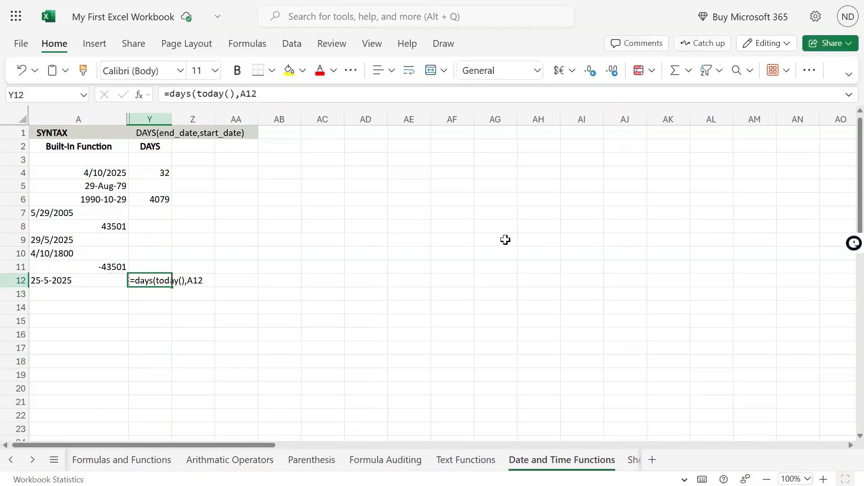
key(ctrl+c)
click(183, 323)
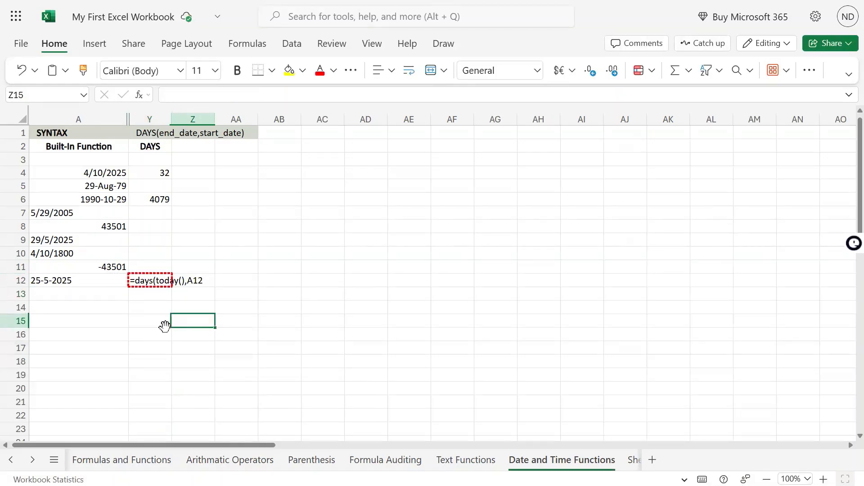
double_click(164, 281)
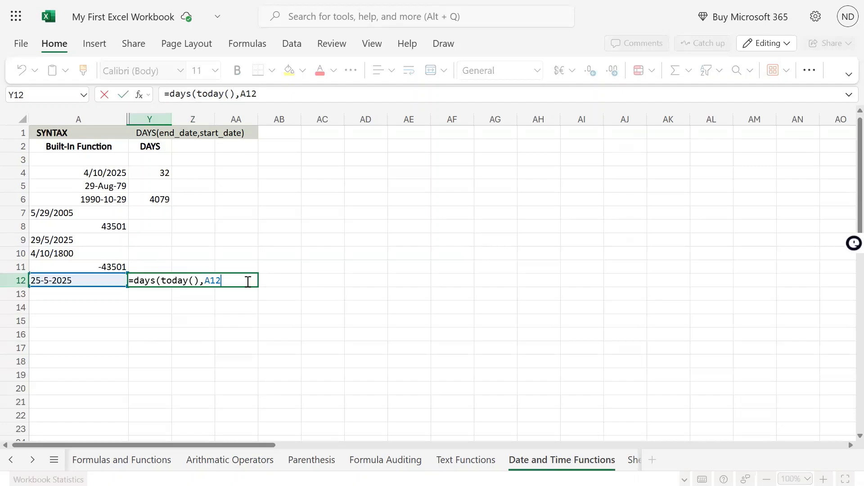
text())
key(Return)
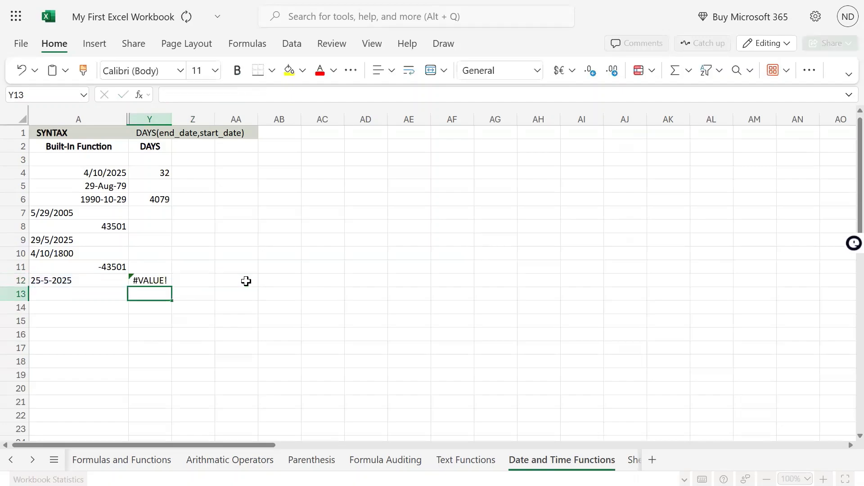
key(Up)
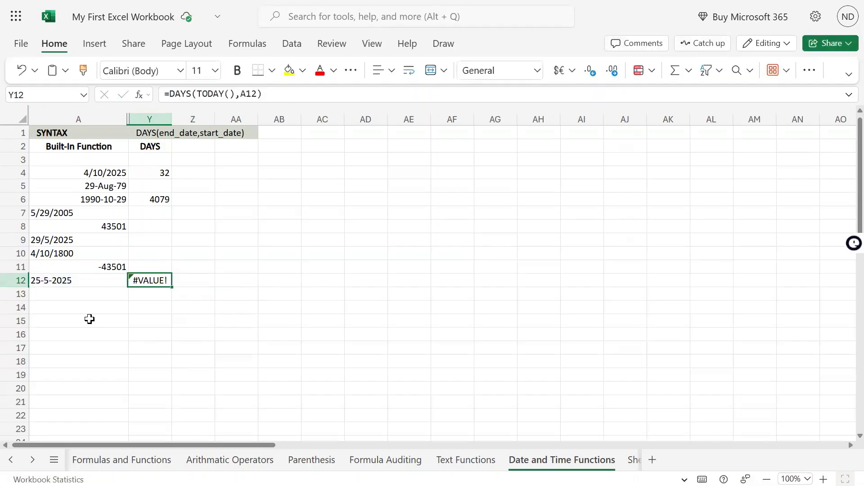
click(71, 280)
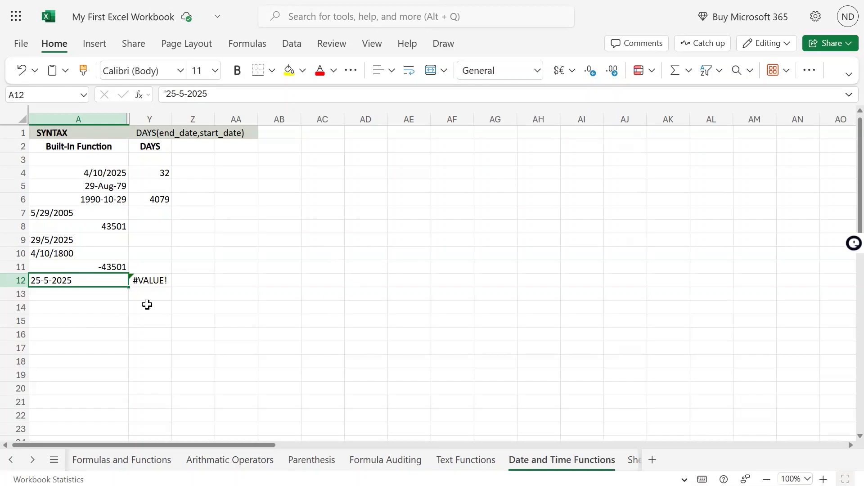
Enter 99999 in the empty cell AD10 as a trial value and clear it again.
click(365, 253)
text(99999)
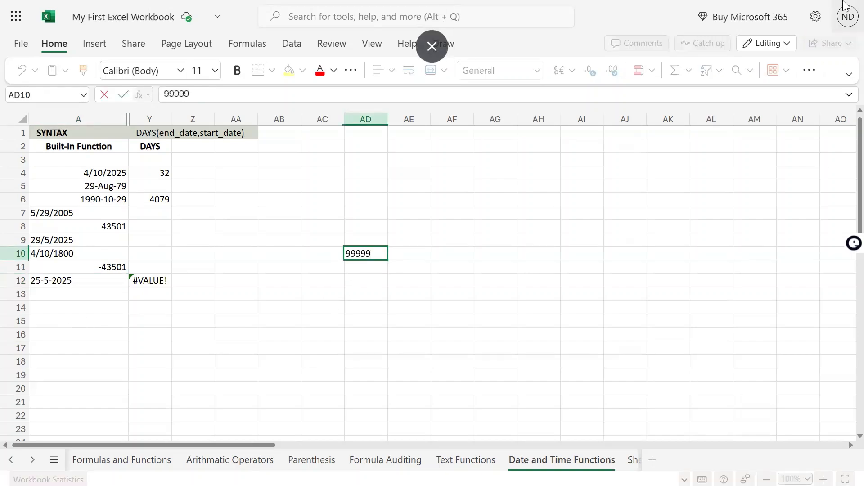
key(Return)
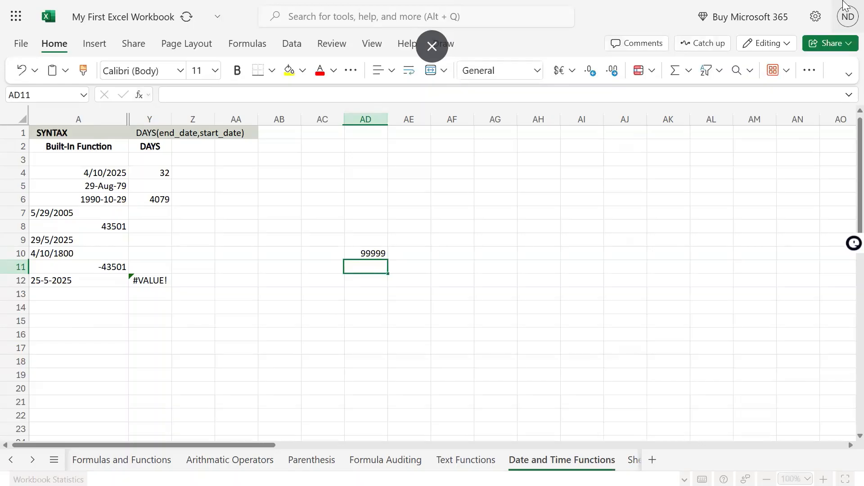
key(Up)
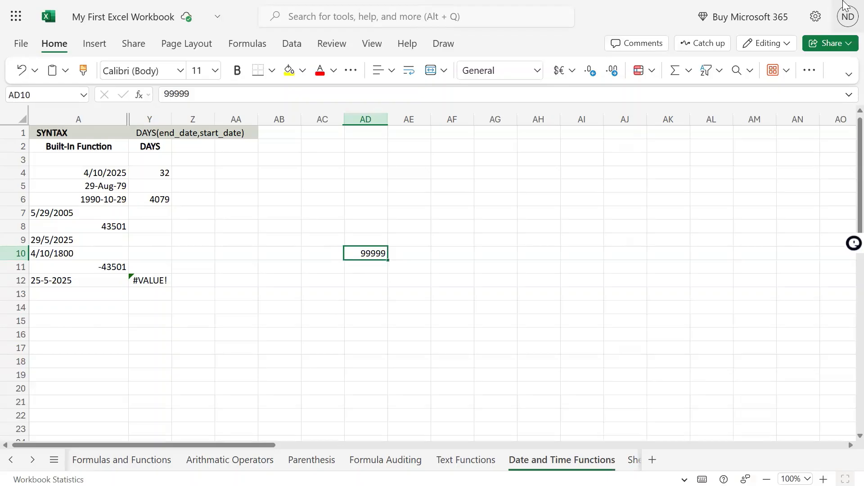
key(Delete)
Copy the serial number 43501 from A8 into A13 and clear the pasted value.
key(Left)
key(Left)
key(Left)
key(Left)
key(Left)
key(Left)
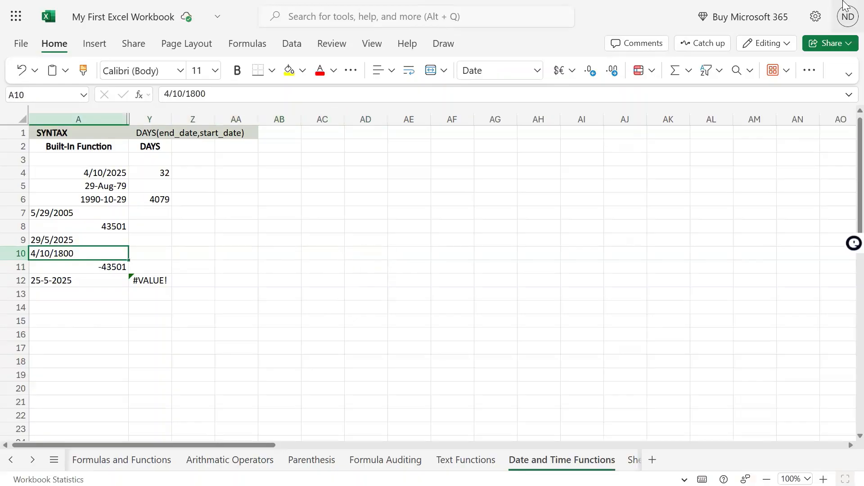
key(Down)
key(Up)
key(Up)
key(Up)
key(ctrl+c)
key(Down)
key(Down)
key(Down)
key(Down)
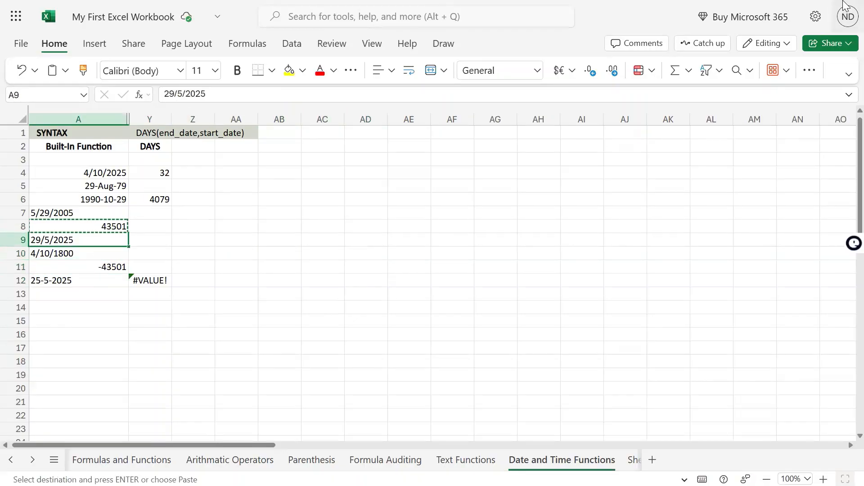
key(Down)
key(ctrl+v)
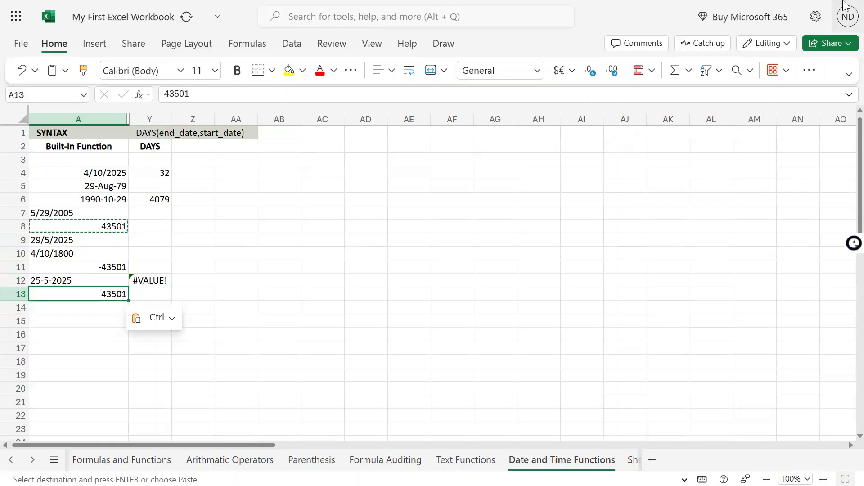
key(Delete)
Enter the date 01-01-1900 in A13 and apply the Number format to display its serial number.
text(0)
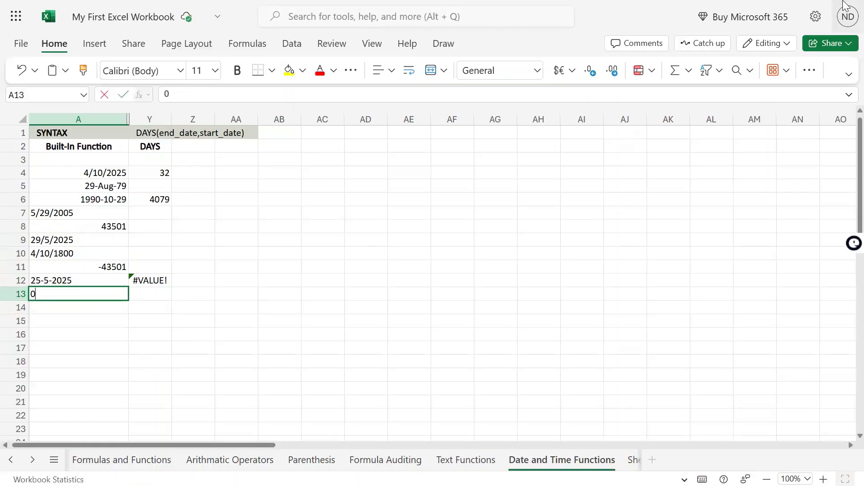
text(1-)
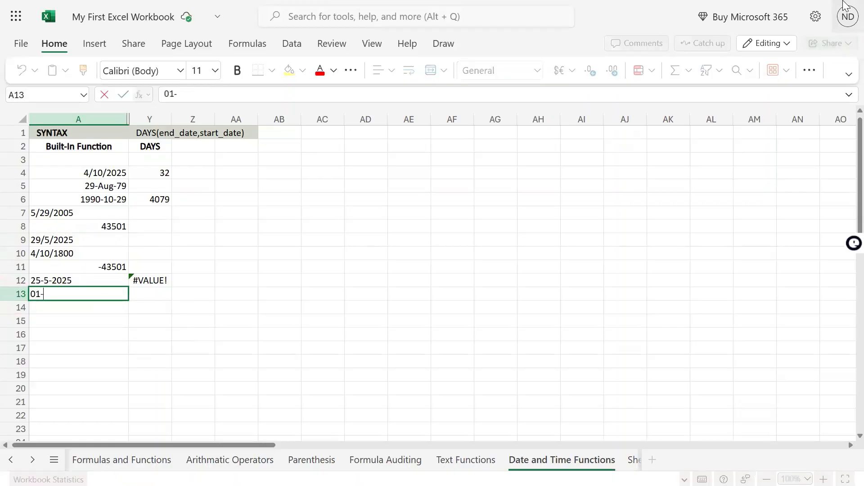
text(01-1900)
key(Return)
key(Up)
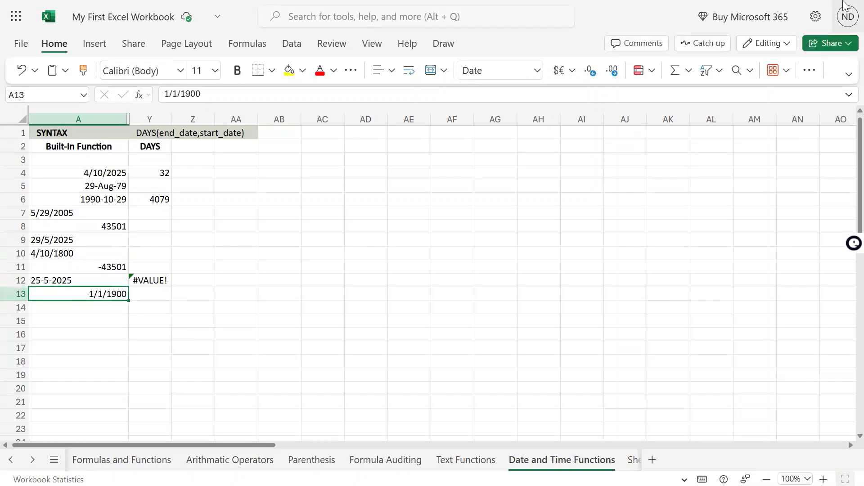
click(536, 70)
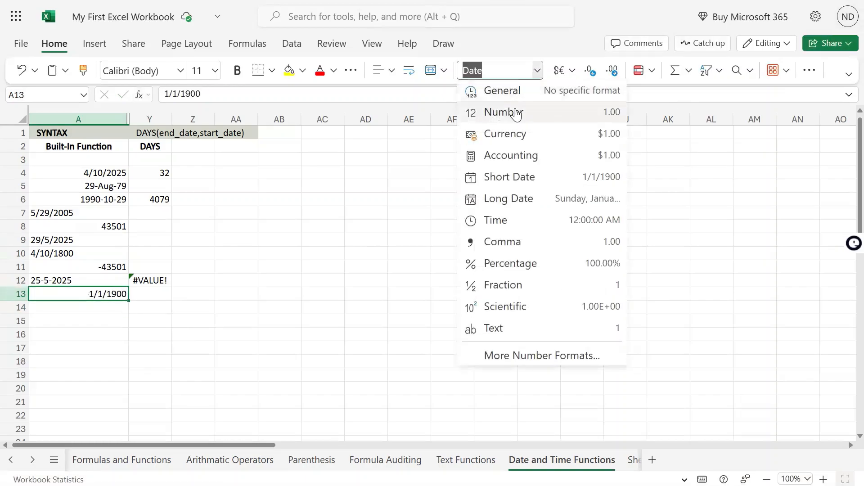
click(516, 113)
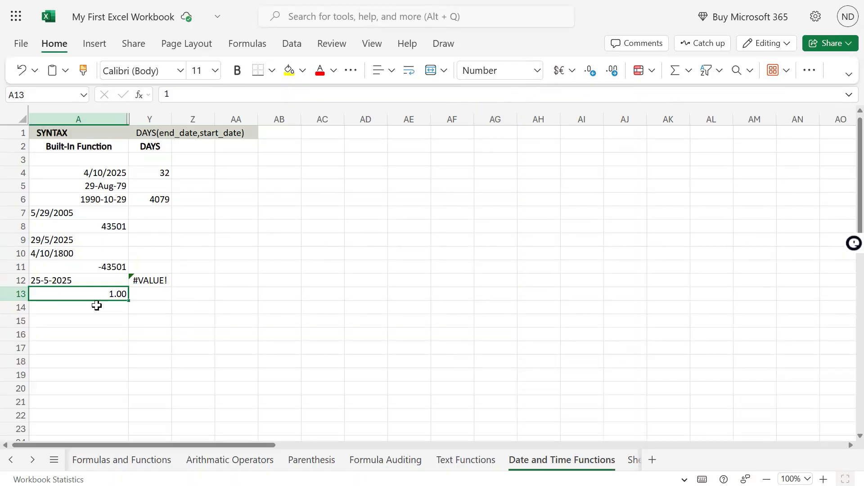
Replace the value in A13 with 0.
text(0)
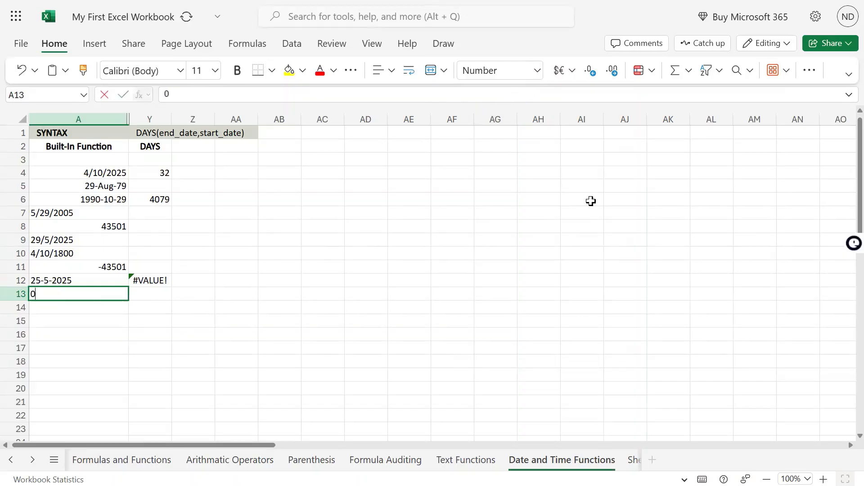
key(Return)
key(Right)
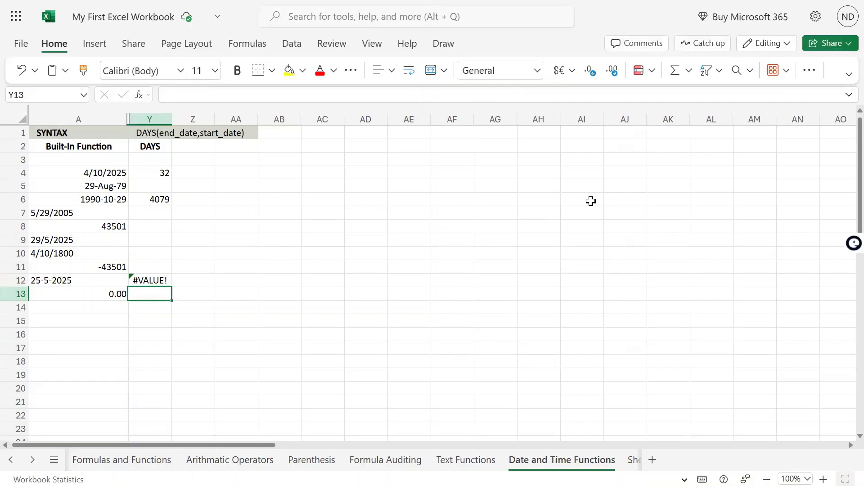
Enter the formula =DAYS(TODAY(),A13) in Y13, including its closing parenthesis.
text(=days()
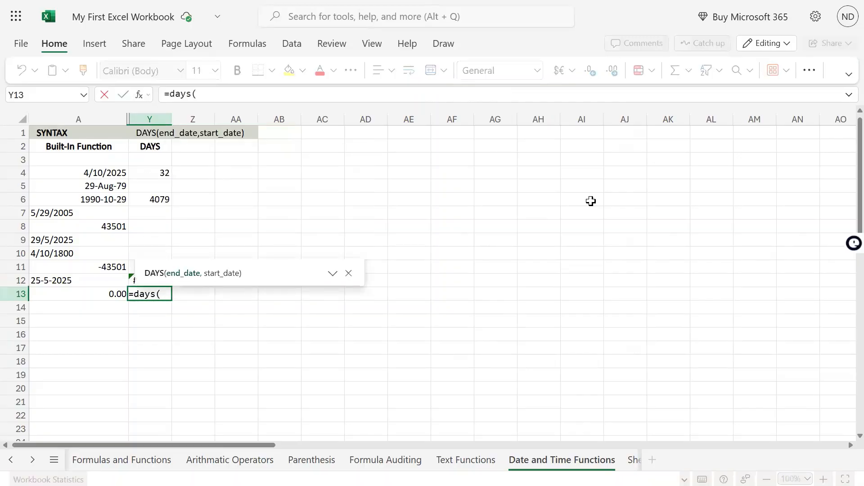
key(Left)
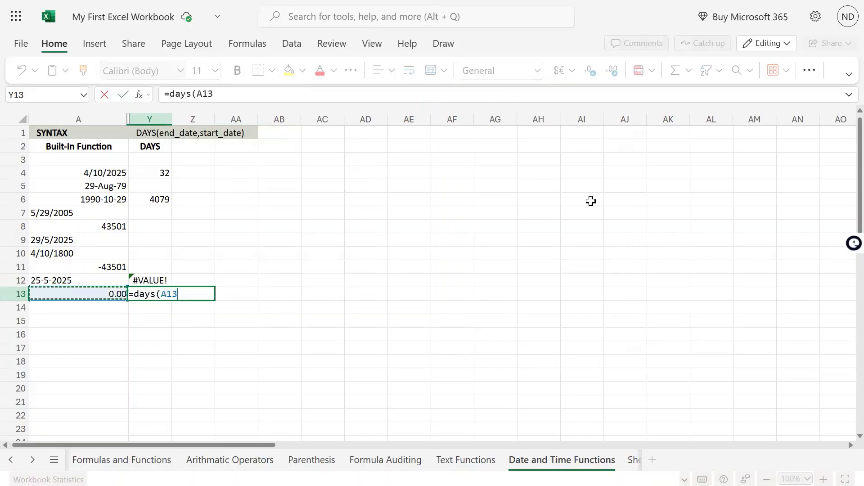
key(BackSpace)
key(BackSpace)
key(BackSpace)
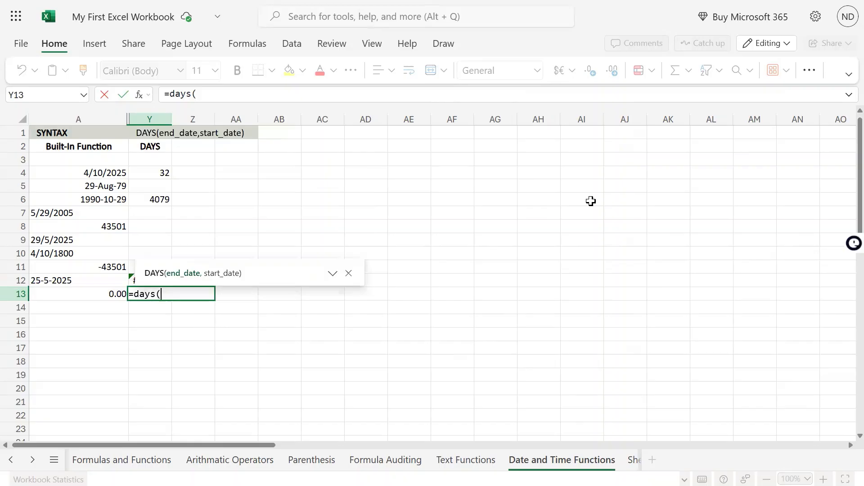
text(today()
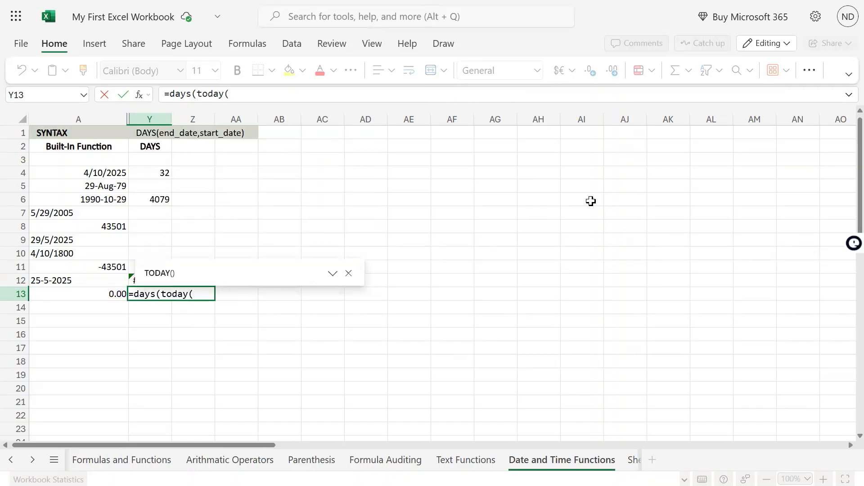
key(BackSpace)
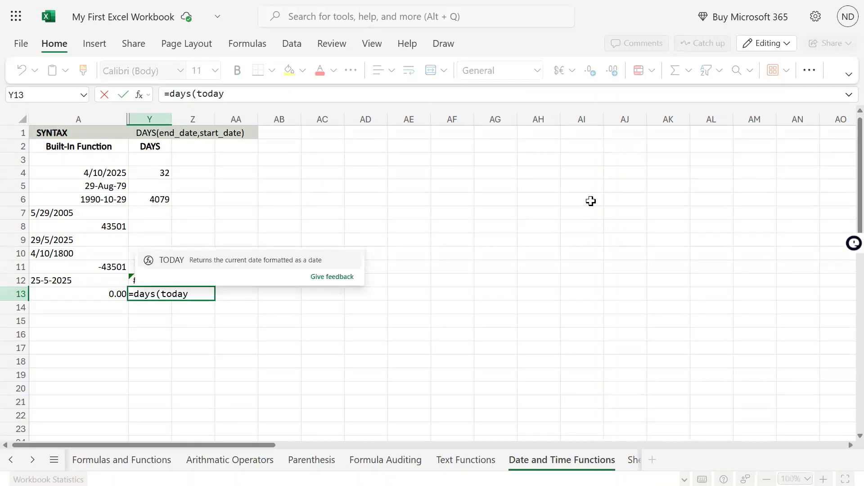
text((),A13)
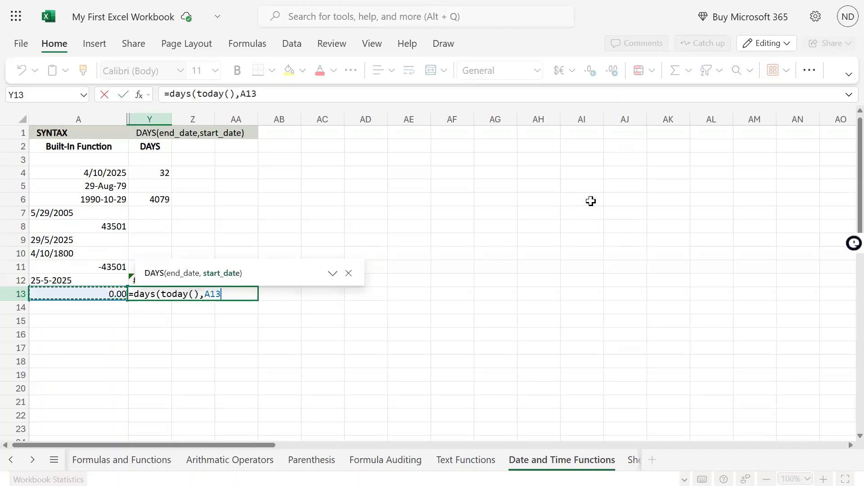
key(Return)
key(Up)
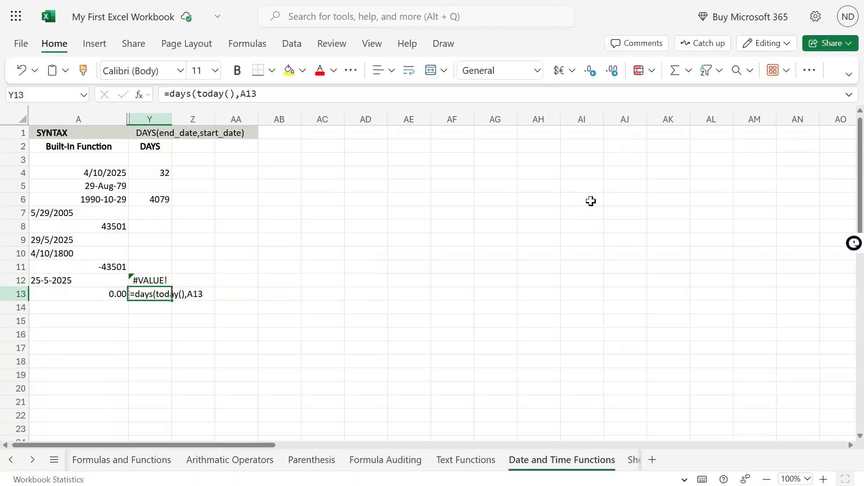
key(F2)
text())
key(Return)
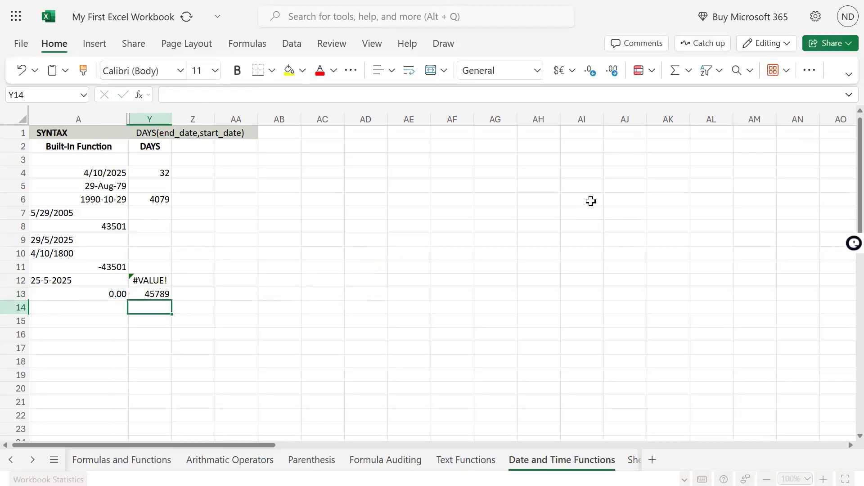
Set A13 to 1000000 and check the resulting day difference in Y13.
key(Up)
key(Left)
key(Right)
key(Left)
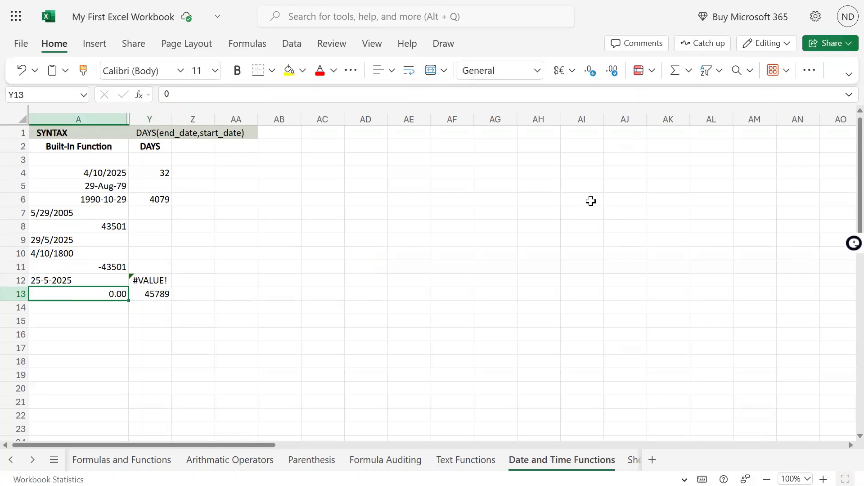
text(1000000)
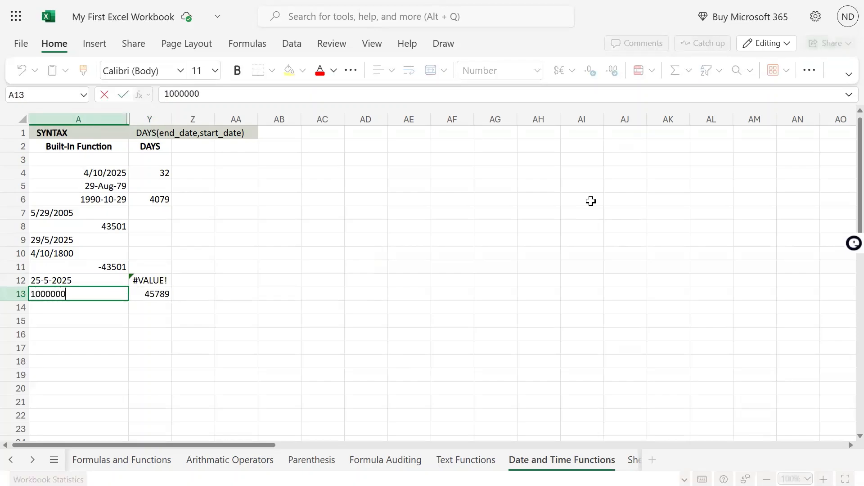
key(Return)
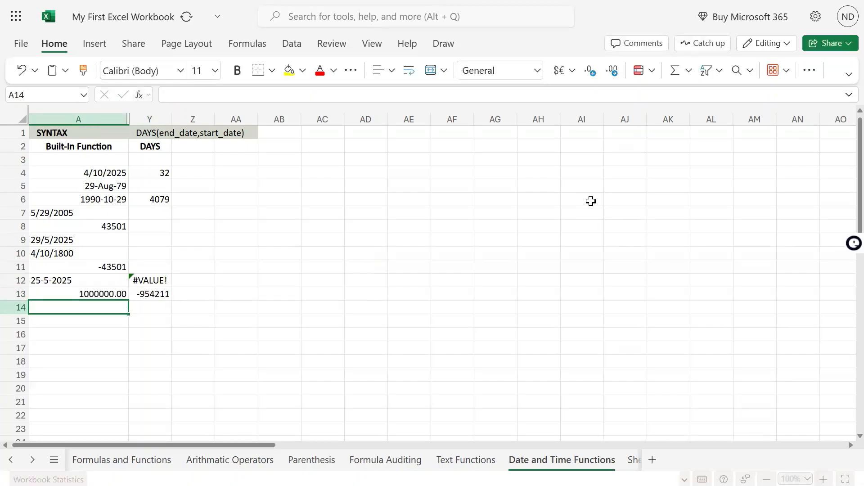
key(Up)
key(Right)
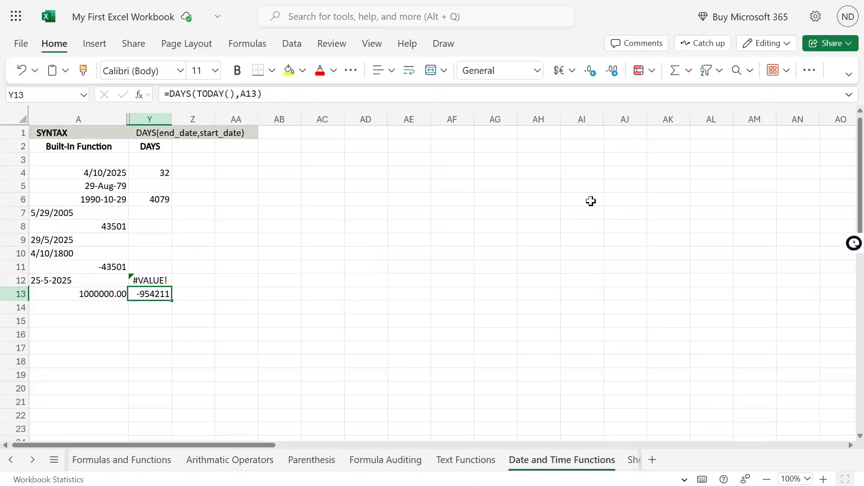
key(Left)
key(Right)
key(Left)
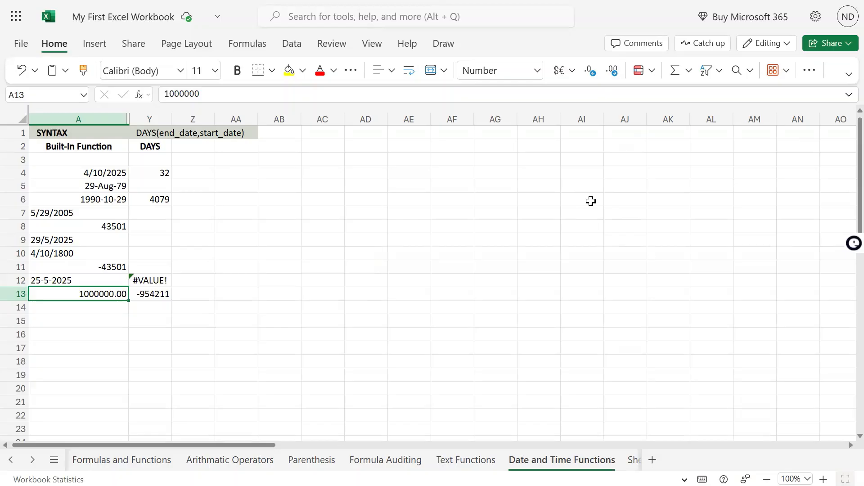
Replace TODAY() in the Y13 formula with 0 so it reads =DAYS(0,A13).
key(Right)
key(F2)
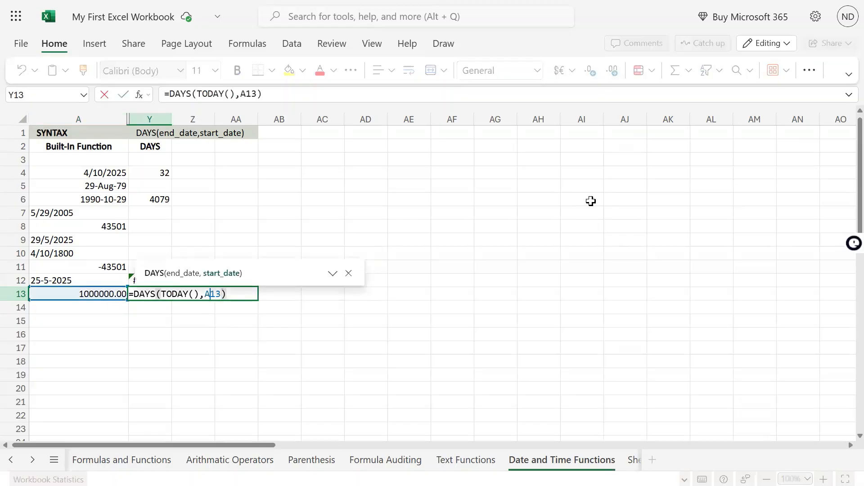
key(BackSpace)
key(BackSpace)
key(BackSpace)
key(BackSpace)
key(BackSpace)
key(BackSpace)
key(BackSpace)
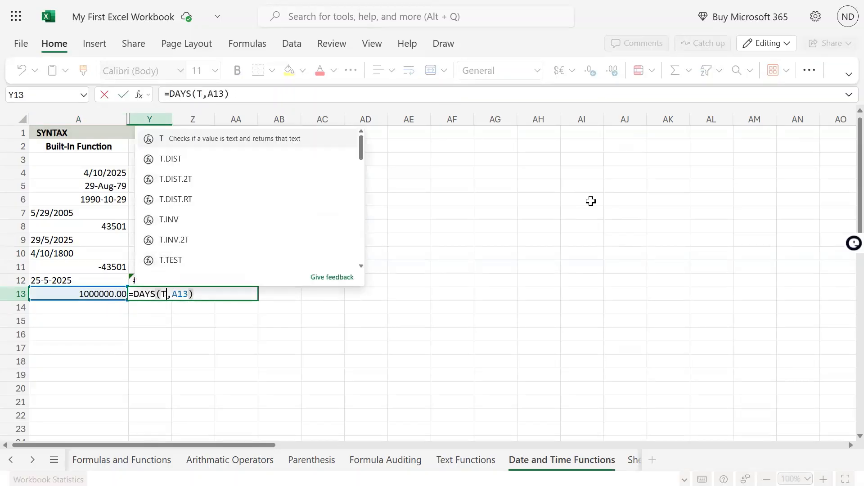
text(0)
key(Return)
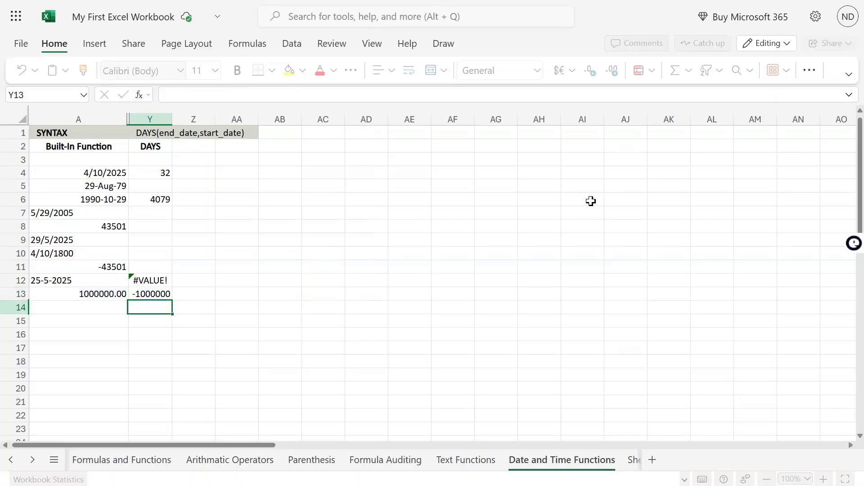
Change the end date in the Y13 formula to 1000000 so it reads =DAYS(1000000,A13), and review its arguments.
key(Up)
key(F2)
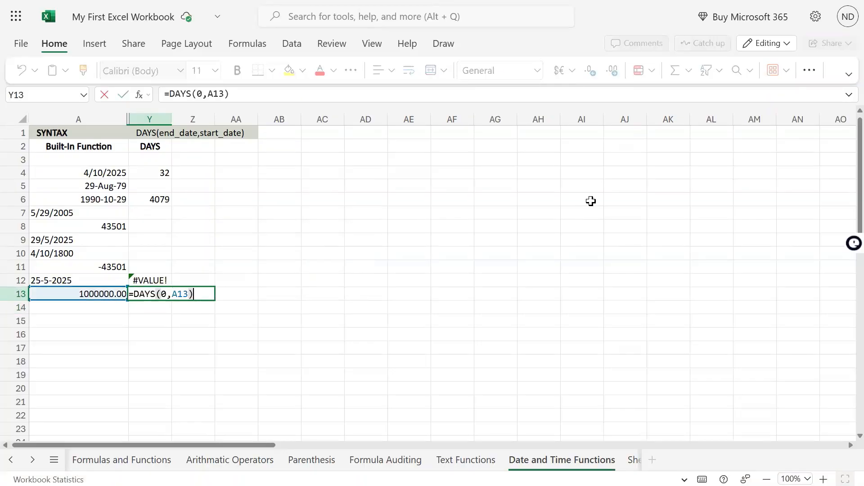
key(BackSpace)
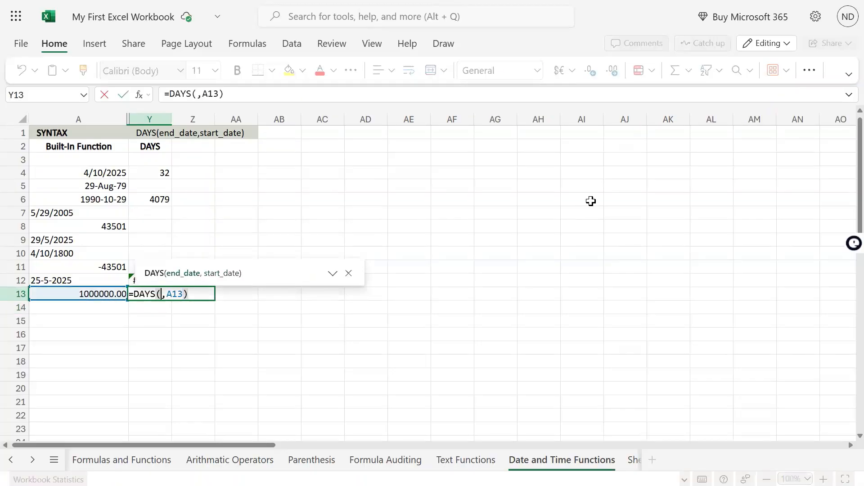
text(1000000)
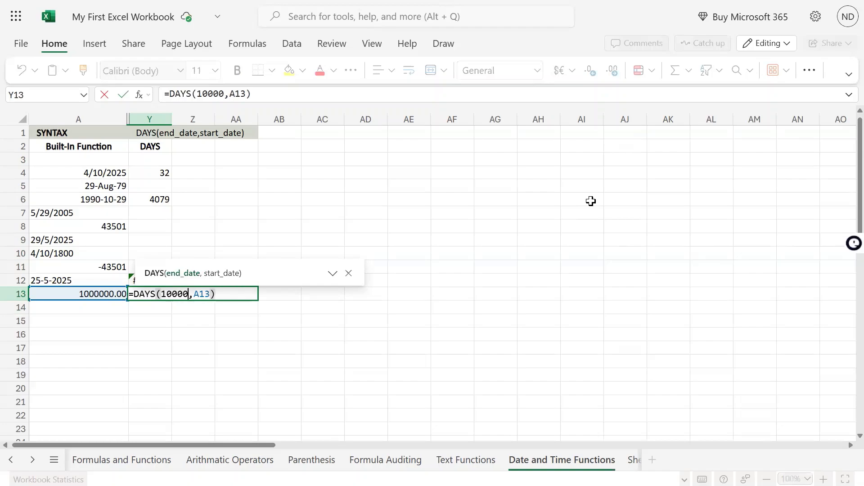
key(Return)
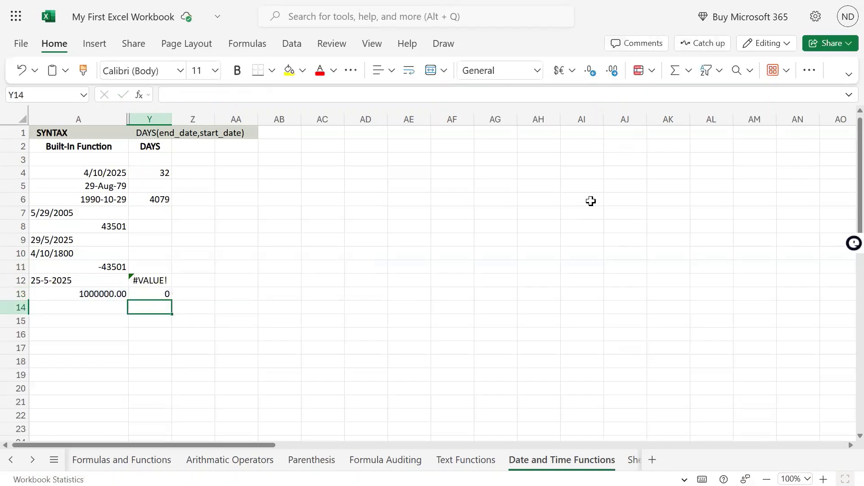
key(Up)
key(F2)
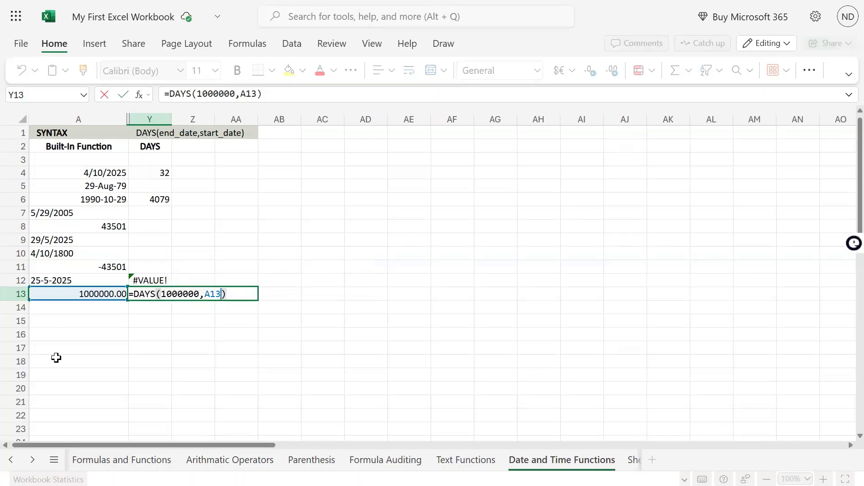
key(ctrl+Return)
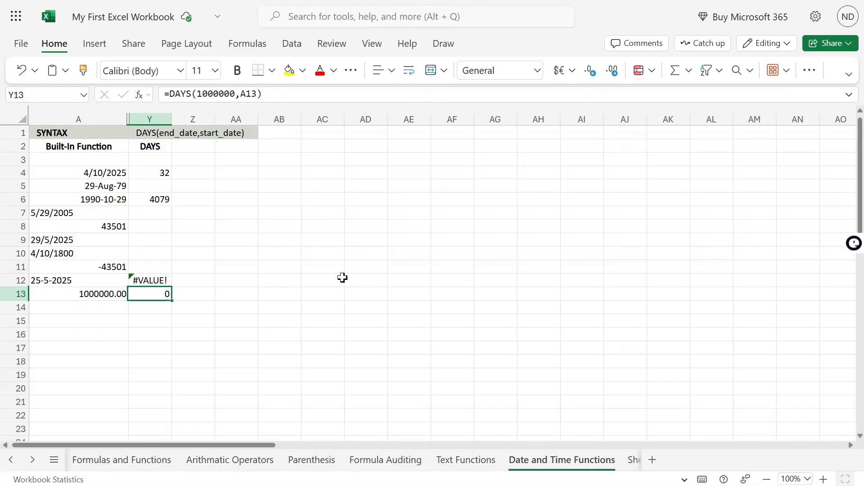
mouse_move(432, 2)
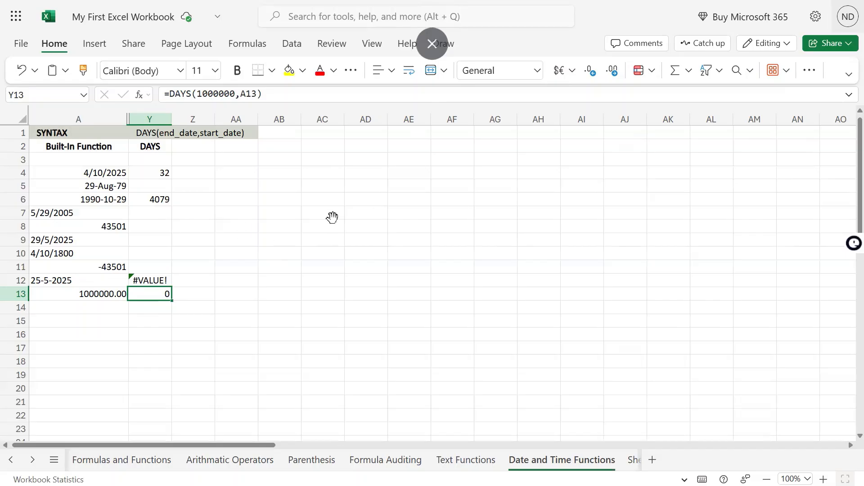
click(451, 213)
click(212, 202)
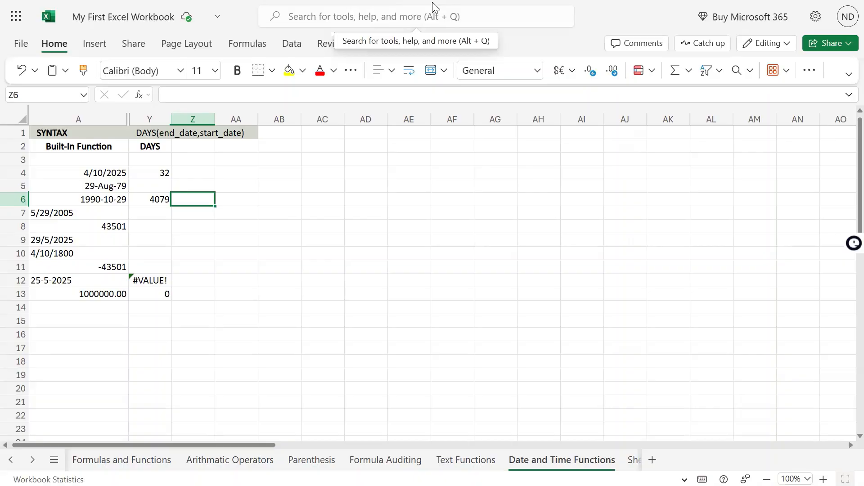
Replace the A13 reference in the Y13 formula with 45000 so it reads =DAYS(1000000,45000).
click(158, 293)
double_click(157, 293)
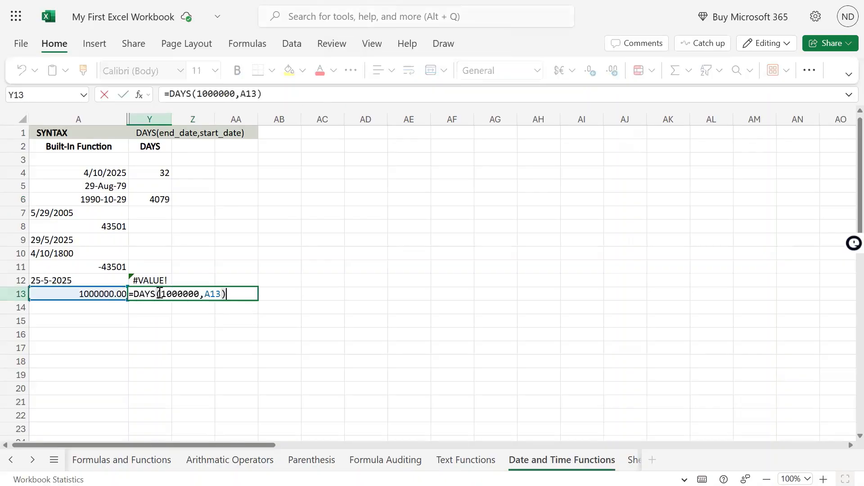
double_click(209, 293)
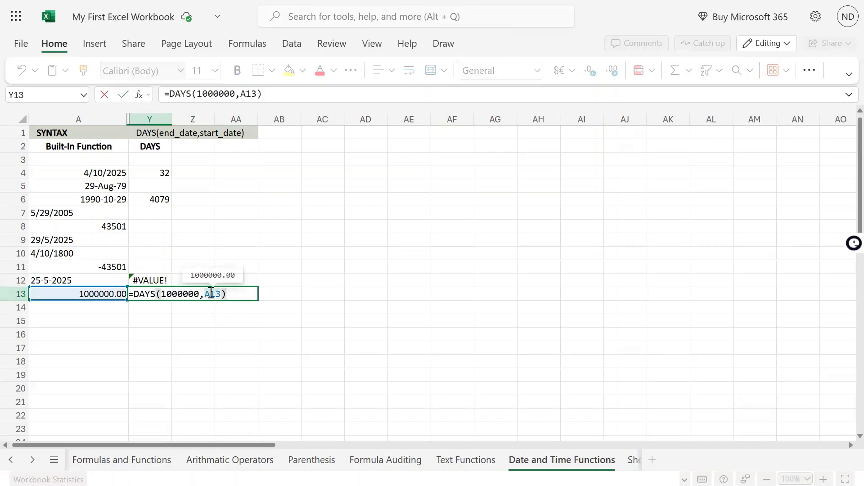
text(45000)
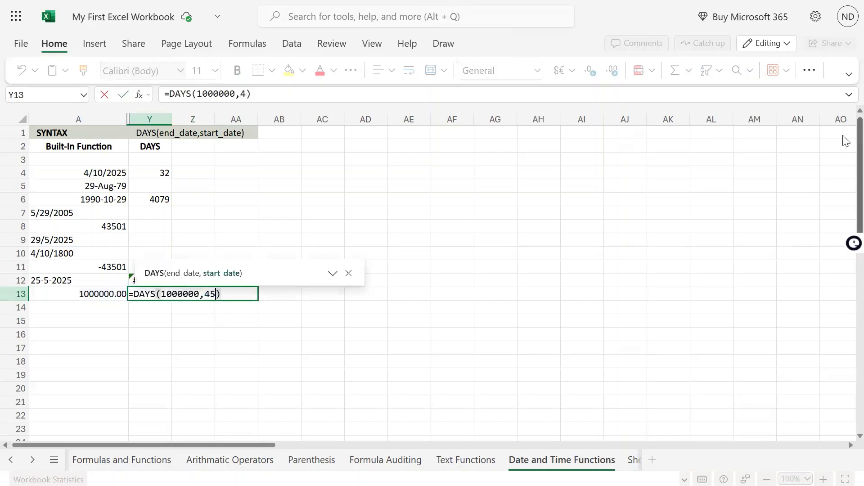
key(Return)
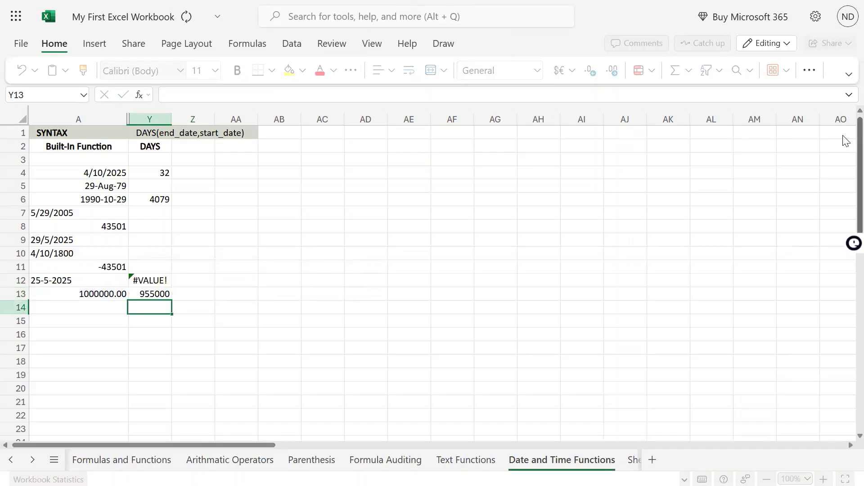
Change the end date in the Y13 formula to 45000, keeping the start date argument.
key(Up)
key(F2)
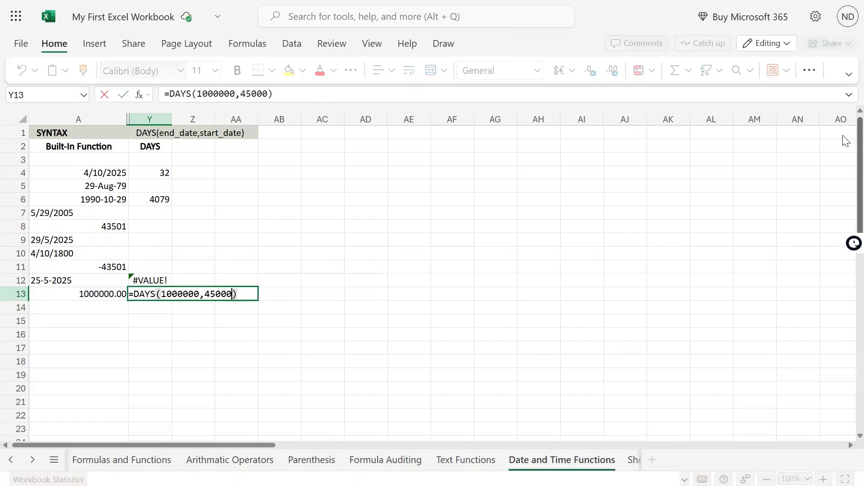
key(Left)
key(Left)
key(Left)
key(Left)
key(Left)
key(Left)
key(Left)
key(BackSpace)
key(BackSpace)
key(BackSpace)
key(BackSpace)
key(BackSpace)
key(BackSpace)
key(BackSpace)
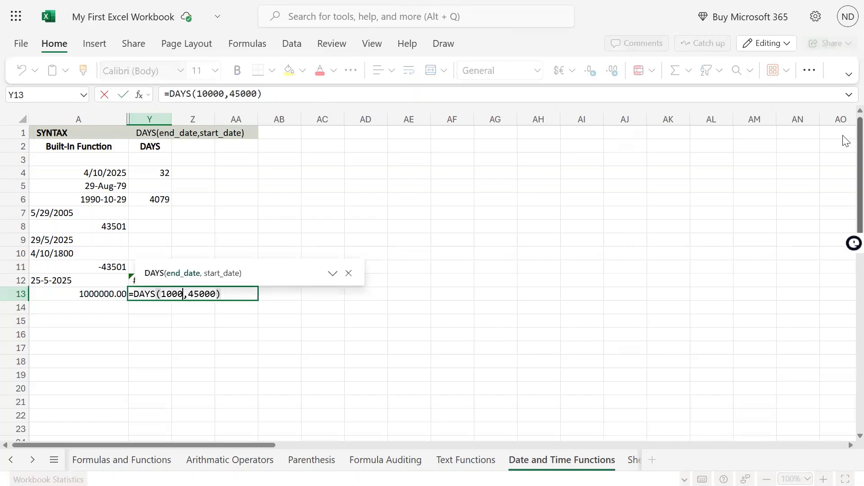
text(45000)
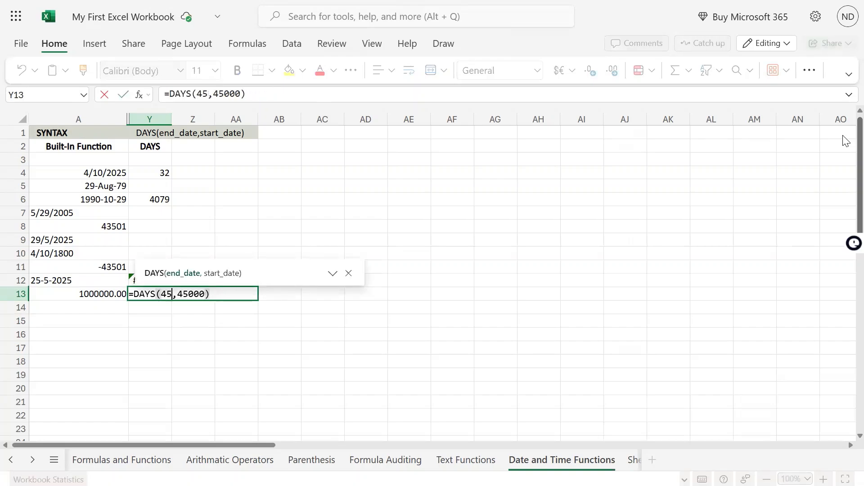
Replace the start date 45000 in the Y13 formula with a reference to A13 so it reads =DAYS(45000,A13).
key(Right)
key(Right)
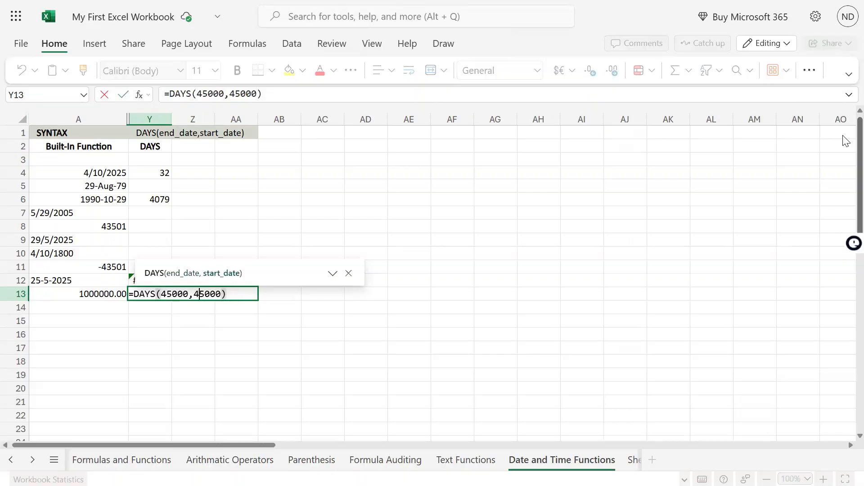
key(Right)
key(BackSpace)
key(BackSpace)
key(BackSpace)
key(BackSpace)
key(BackSpace)
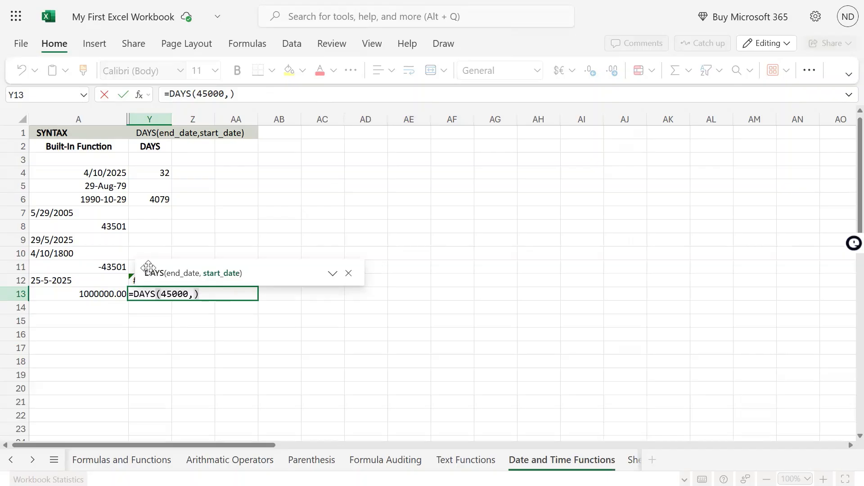
click(98, 294)
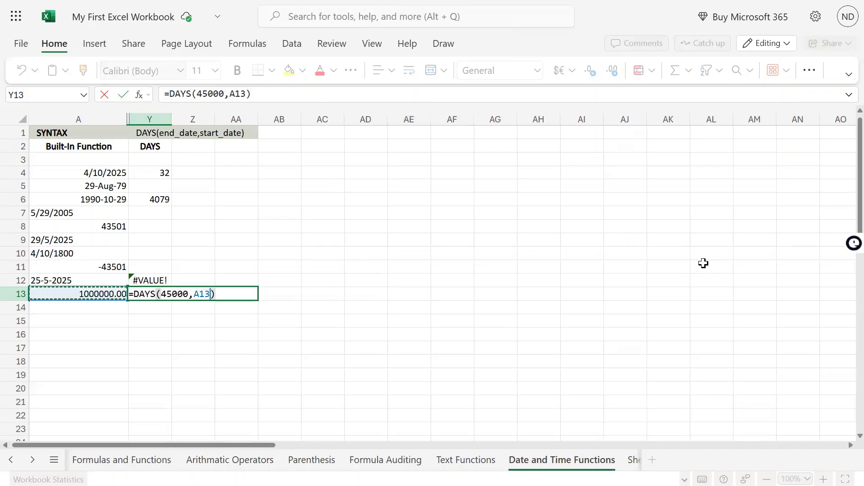
key(Return)
key(Up)
key(F2)
key(Left)
key(Left)
key(Left)
key(Left)
key(Left)
key(Escape)
Change the serial number in A13 to 10000000.
key(Left)
key(F2)
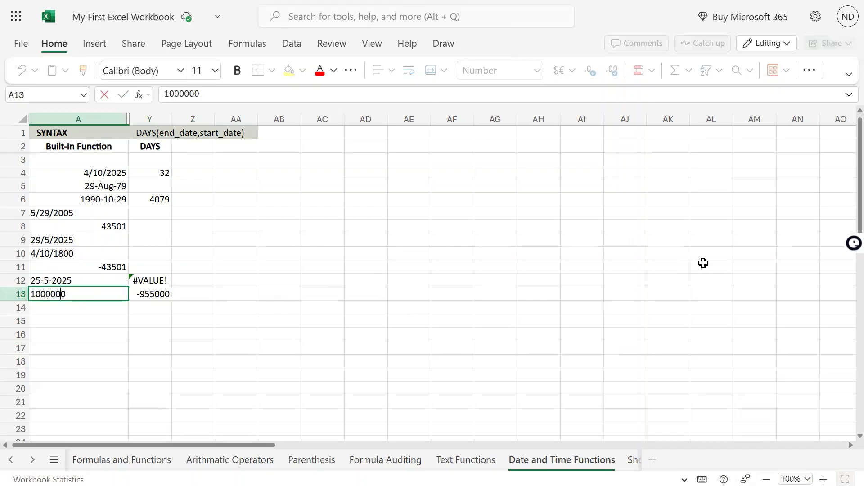
key(Left)
text(0)
key(Return)
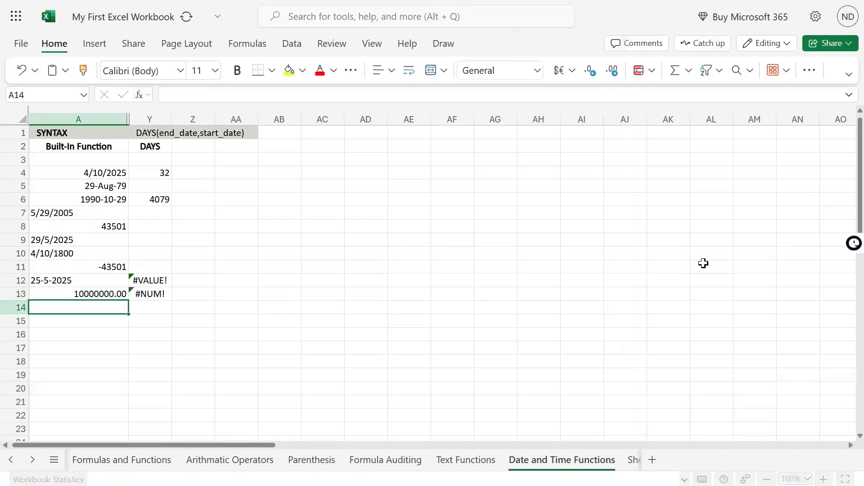
Examine the serial number in A13 and the arguments of the DAYS formula in Y13.
key(Up)
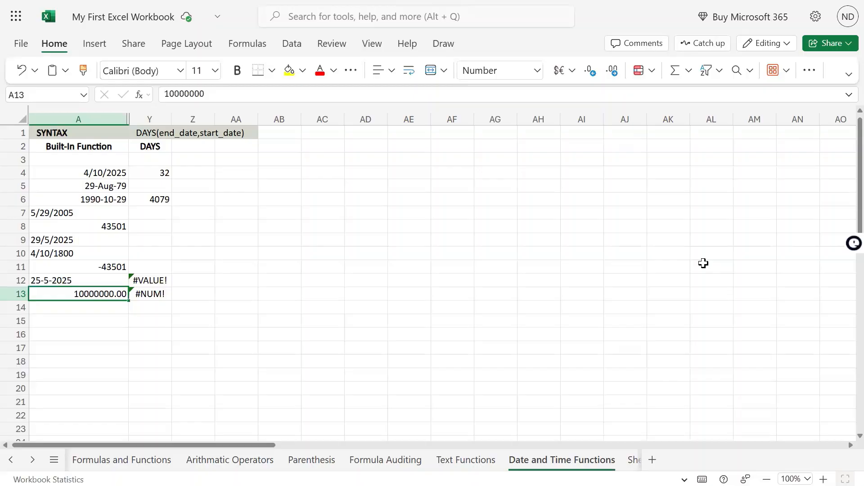
key(Right)
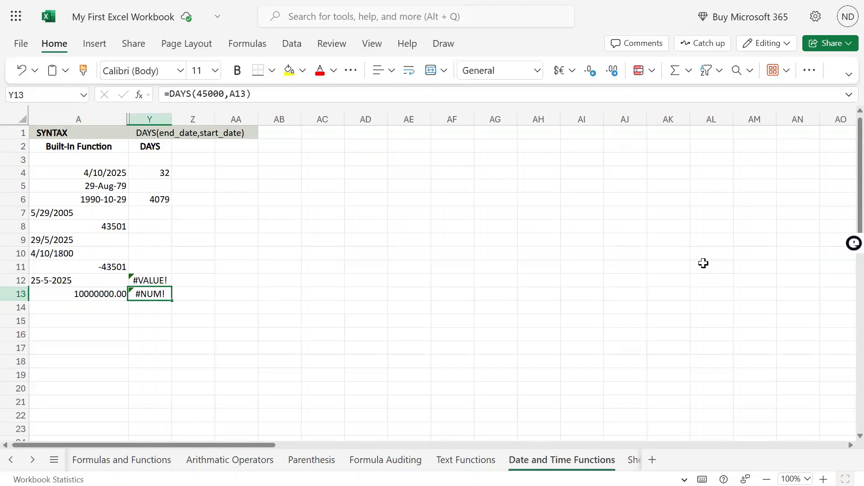
key(Right)
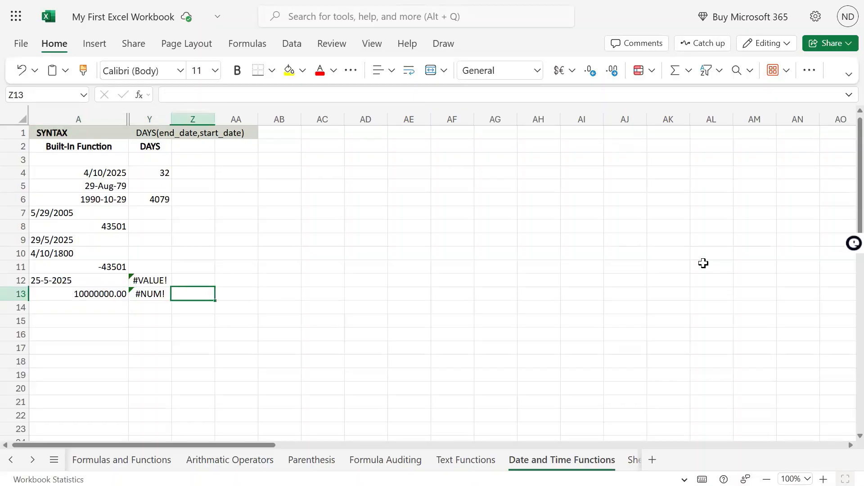
key(Right)
key(Left)
key(Left)
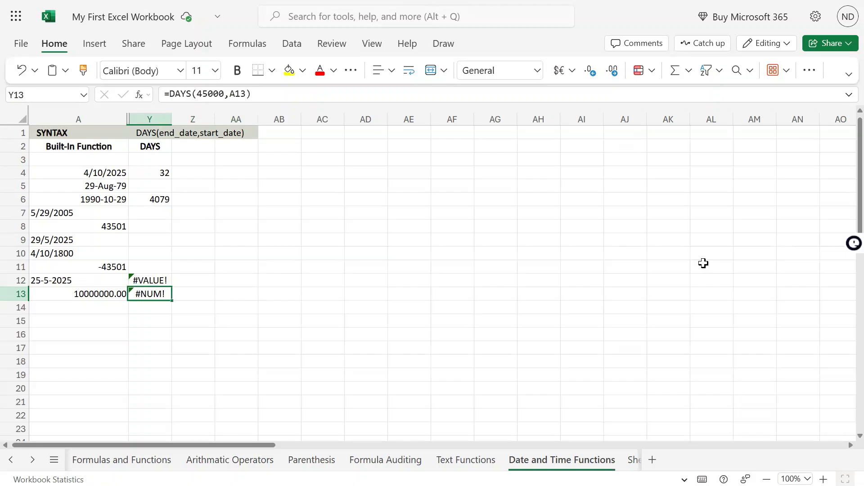
mouse_move(432, 1)
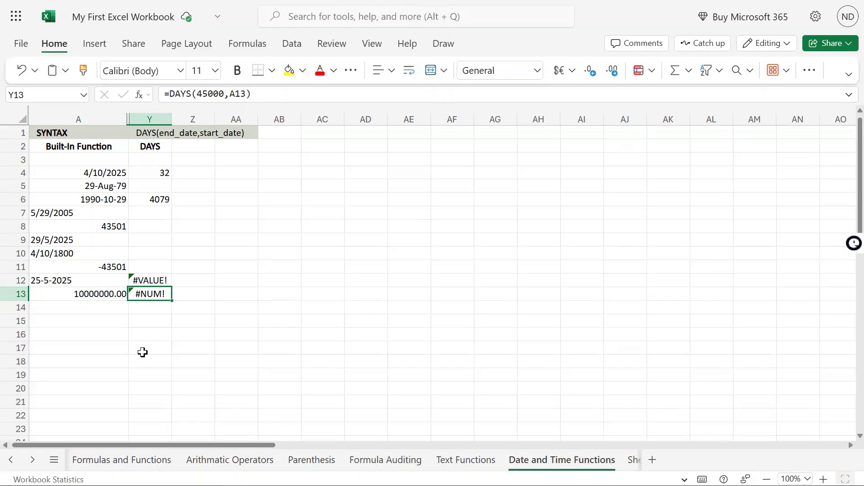
click(111, 293)
double_click(154, 294)
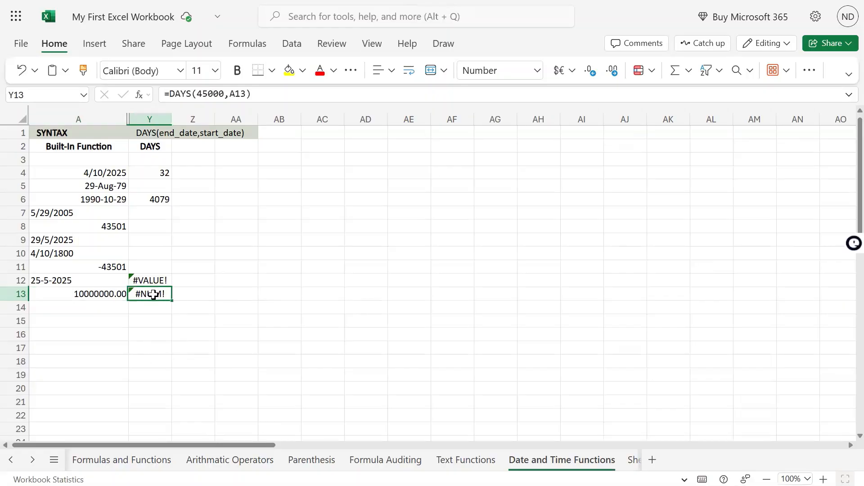
double_click(181, 295)
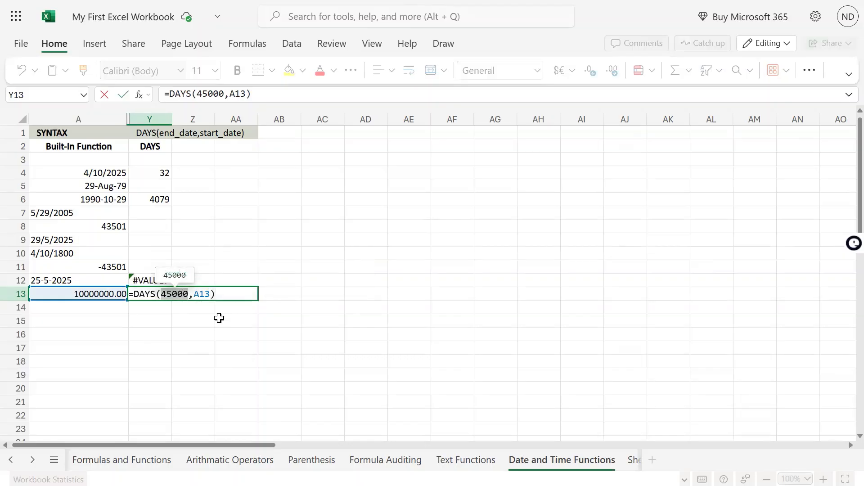
key(Escape)
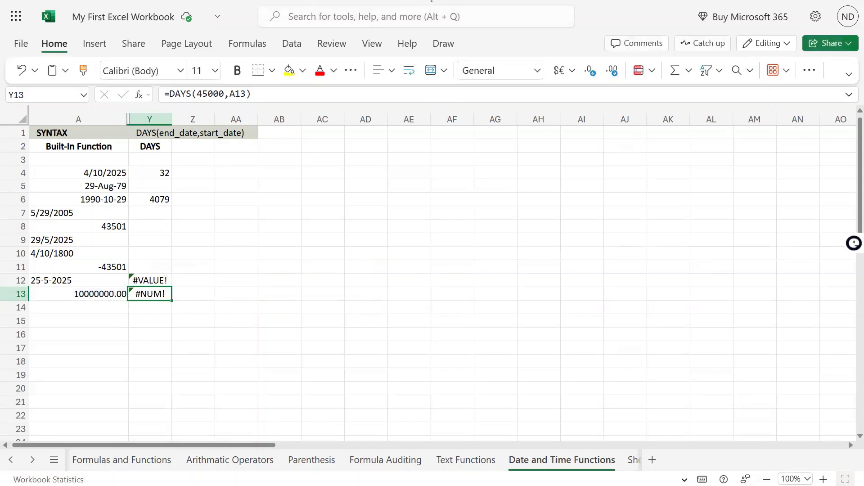
mouse_move(431, 2)
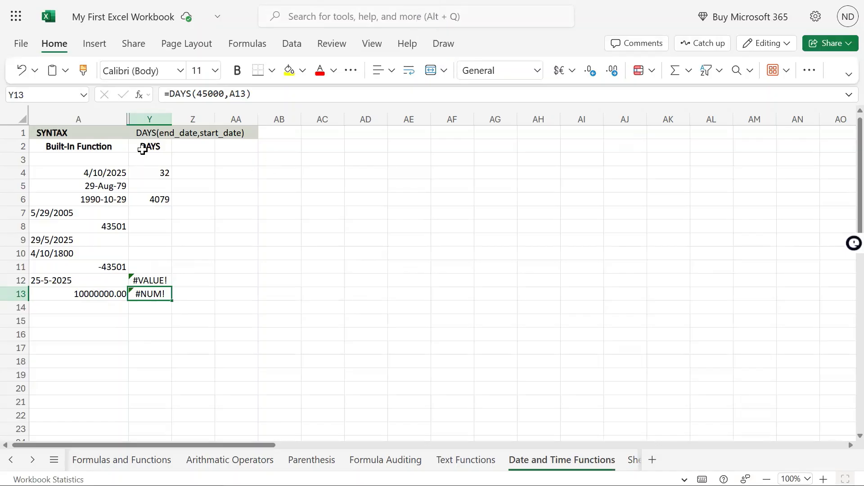
Review the DAYS formulas in Y12, Y13 and Y6 against the date values in column A.
click(155, 281)
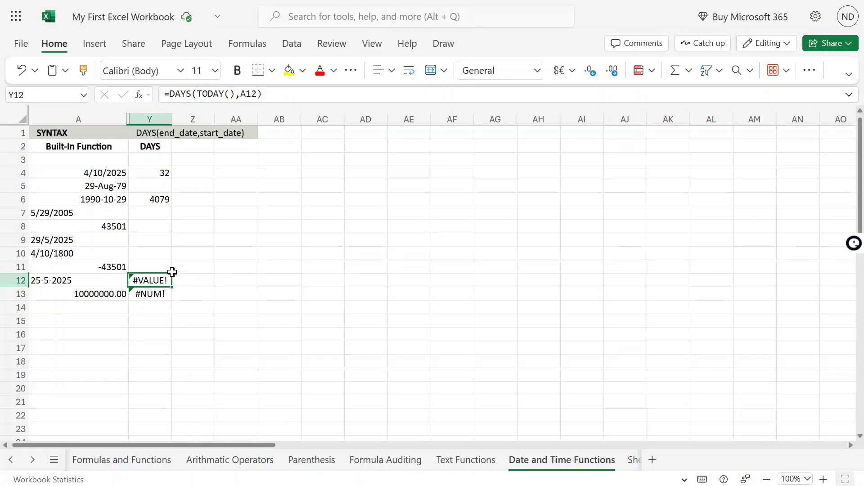
click(163, 293)
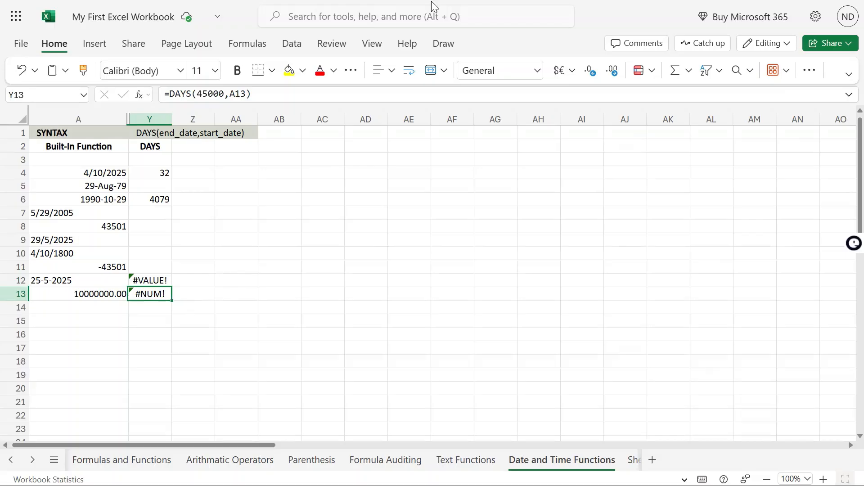
mouse_move(432, 0)
click(102, 225)
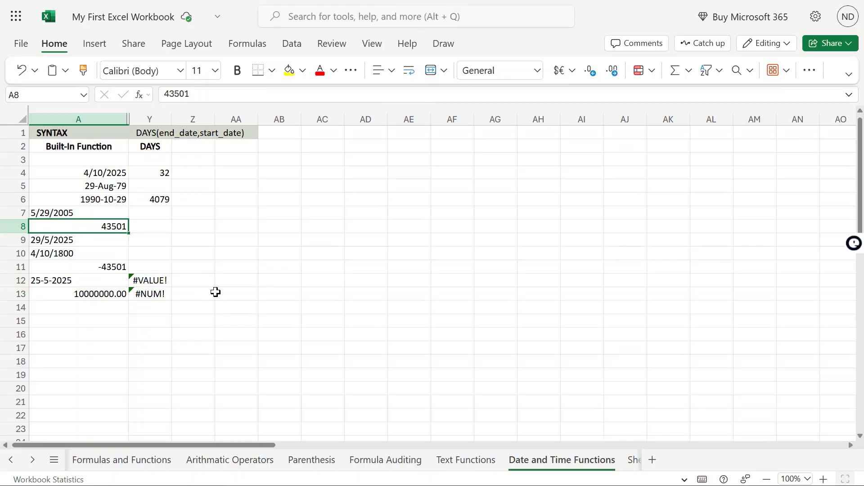
click(148, 198)
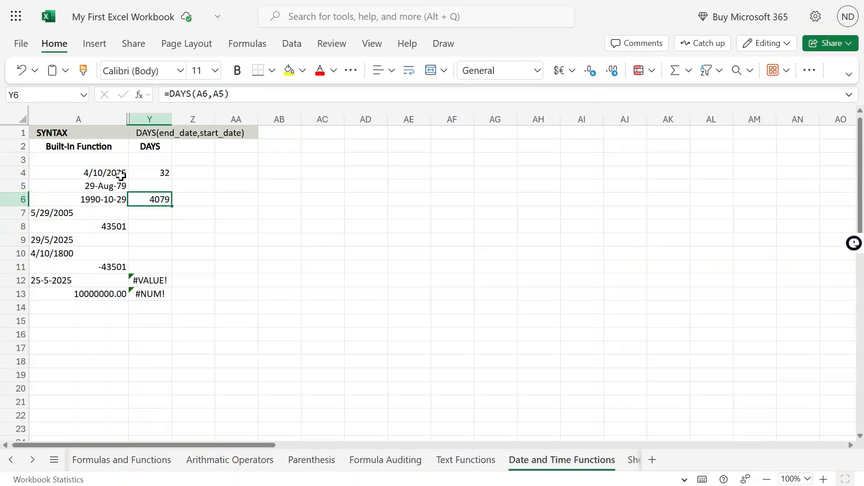
click(281, 249)
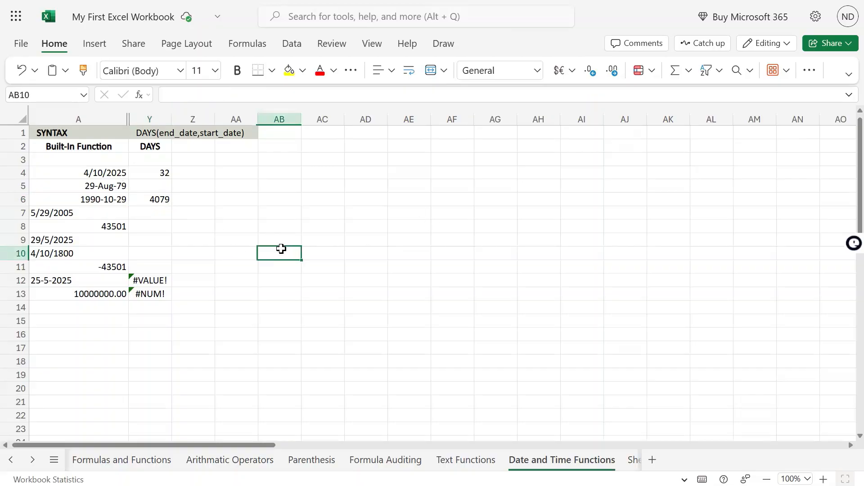
drag(104, 173, 104, 283)
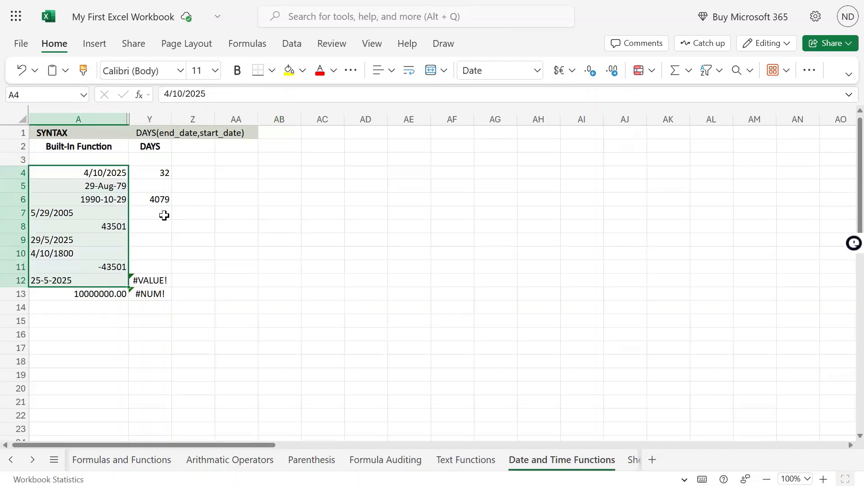
Enter the formula =DAYS(TODAY(),A5) in Y5 to count the days from the A5 date until today.
click(157, 187)
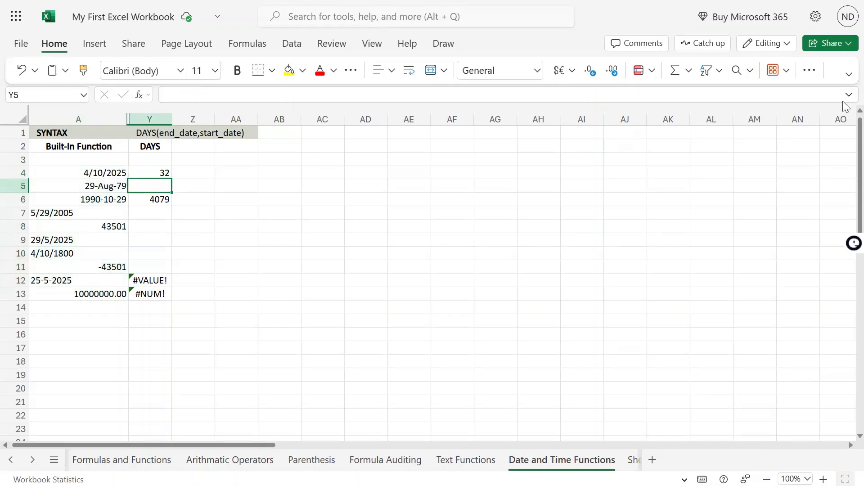
text(=)
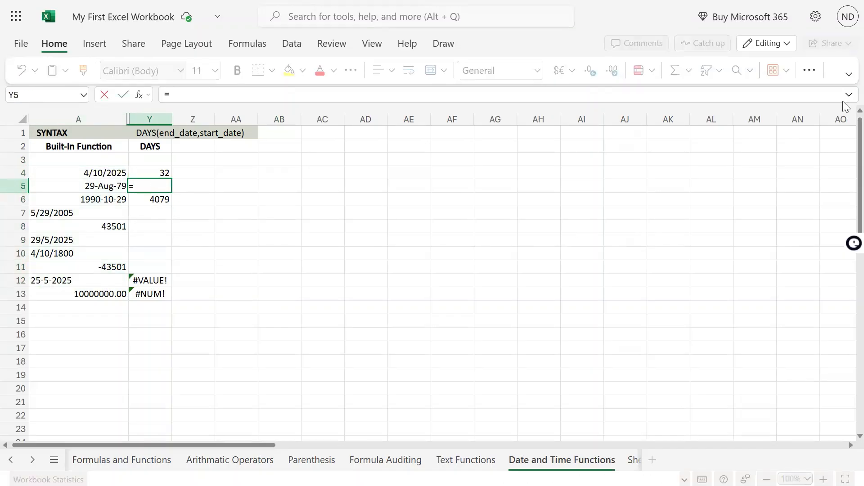
text(days(today)
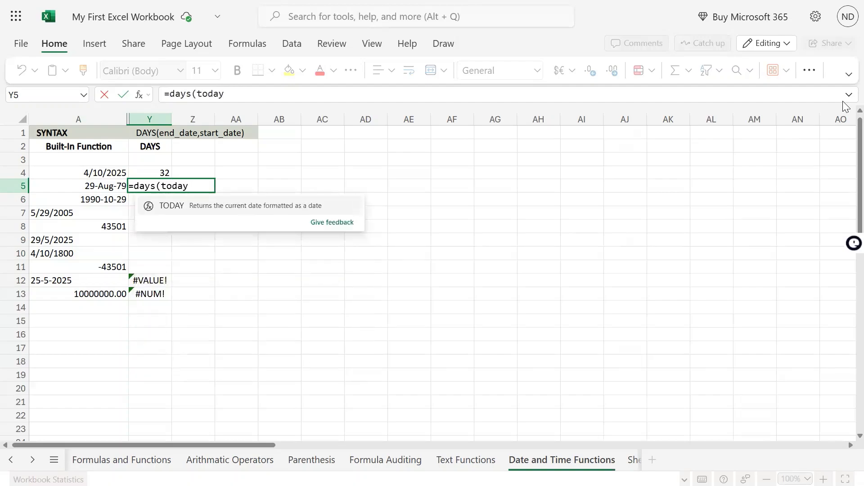
text((),)
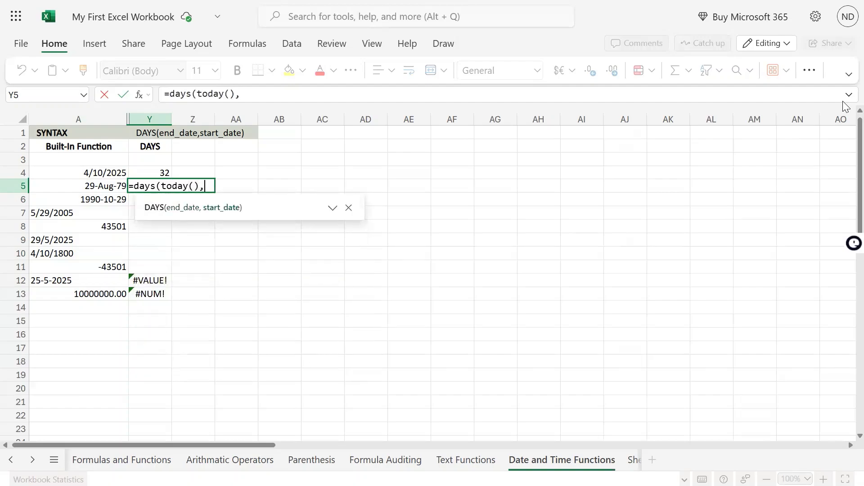
key(Left)
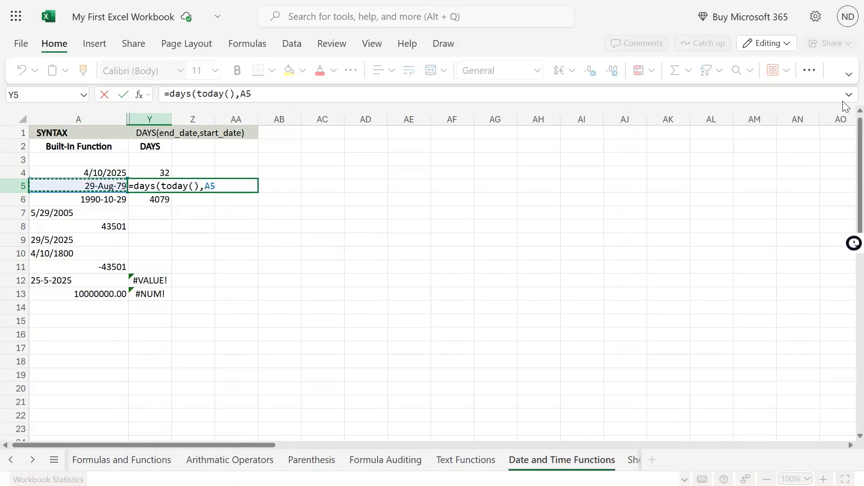
text())
key(Return)
Copy the DAYS formula from Y5 into Y7, Y8 and Y9.
key(Up)
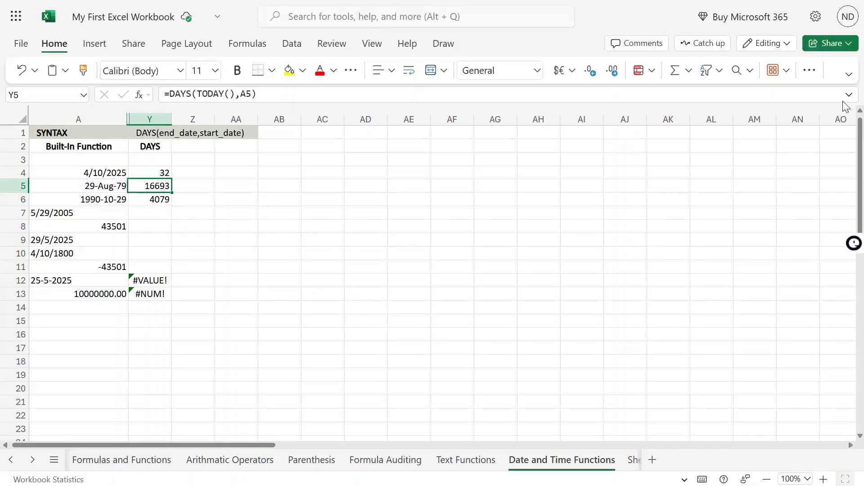
key(ctrl+c)
key(Down)
key(Down)
key(ctrl+v)
key(Down)
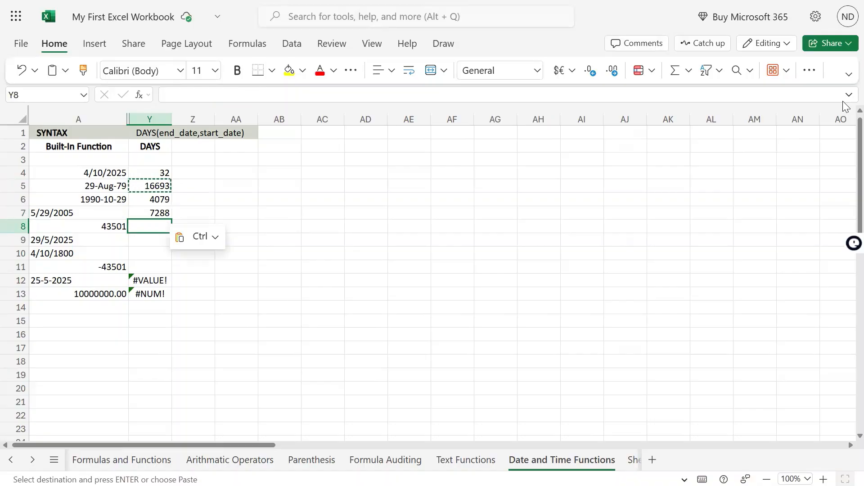
key(ctrl+v)
key(Down)
key(ctrl+v)
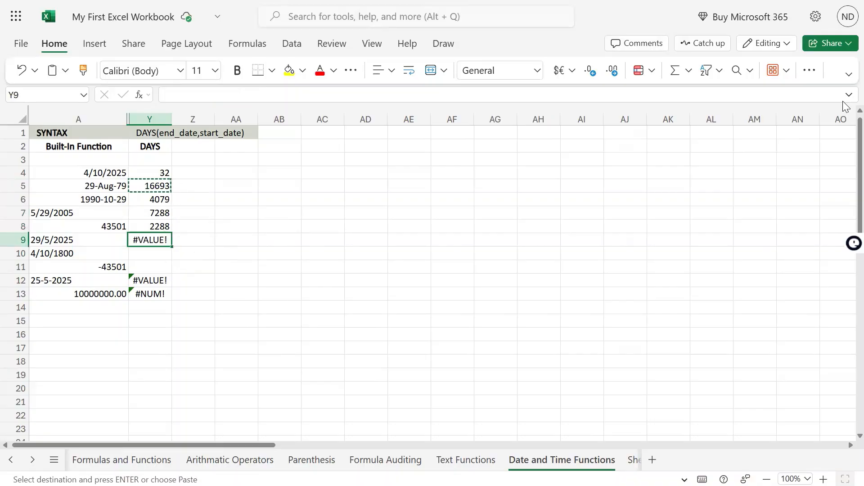
key(Down)
key(ctrl)
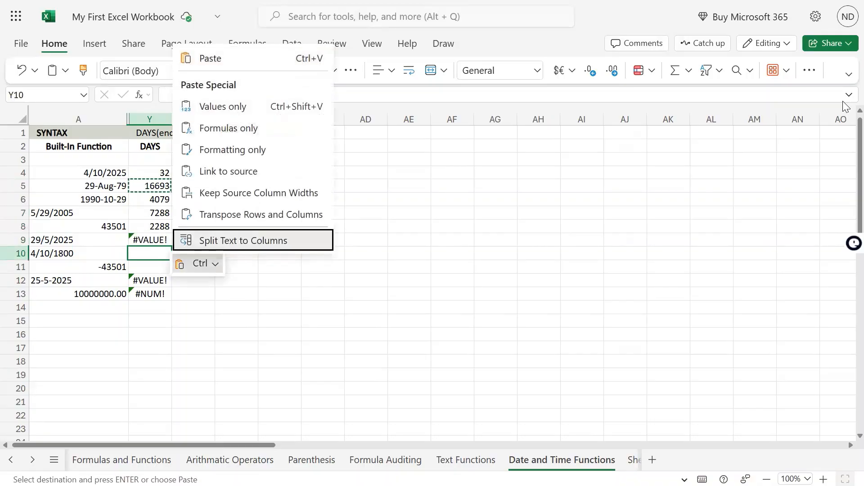
key(Escape)
key(Up)
key(Left)
key(Right)
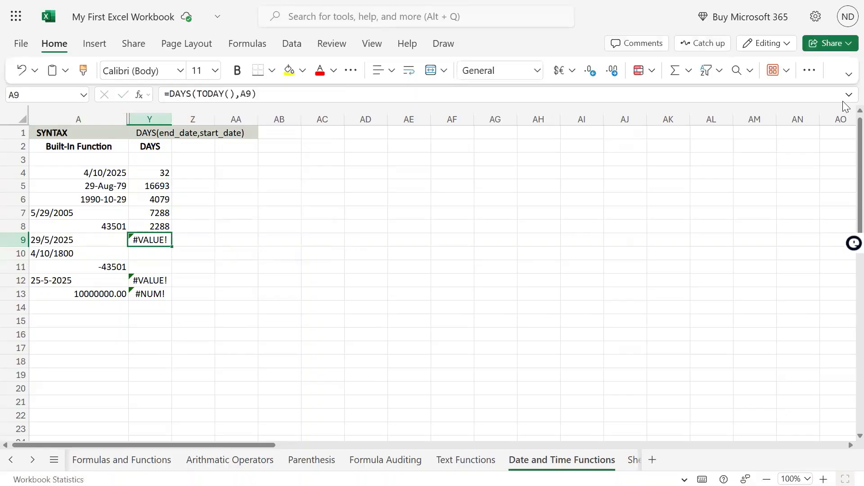
key(Down)
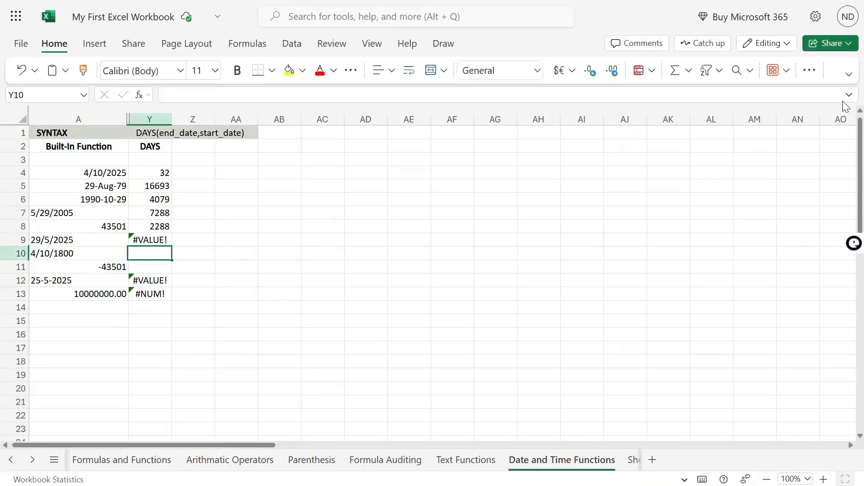
key(ctrl+c)
key(Up)
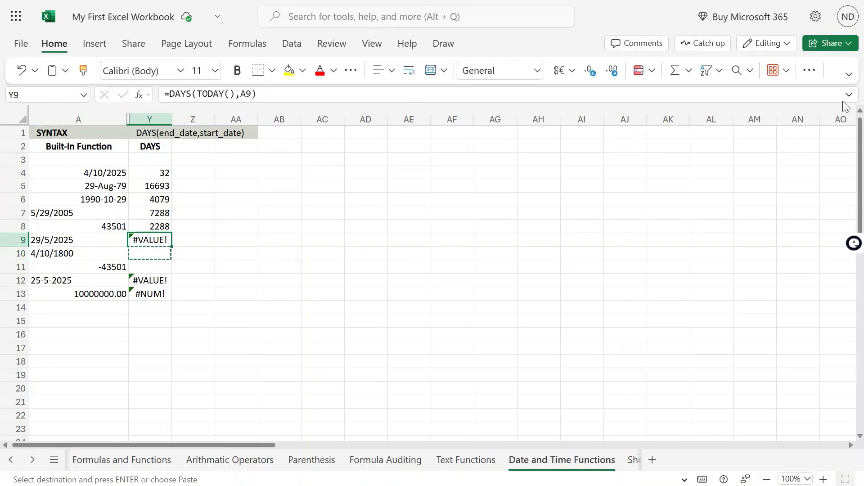
Copy the DAYS formula from Y9 into Y10 and Y11.
key(ctrl+c)
key(Down)
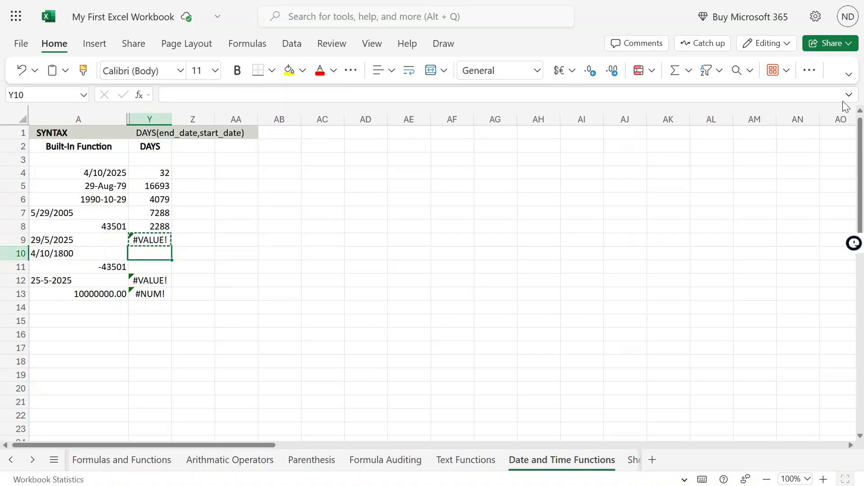
key(ctrl+v)
key(ctrl+c)
key(Down)
key(ctrl+v)
key(Down)
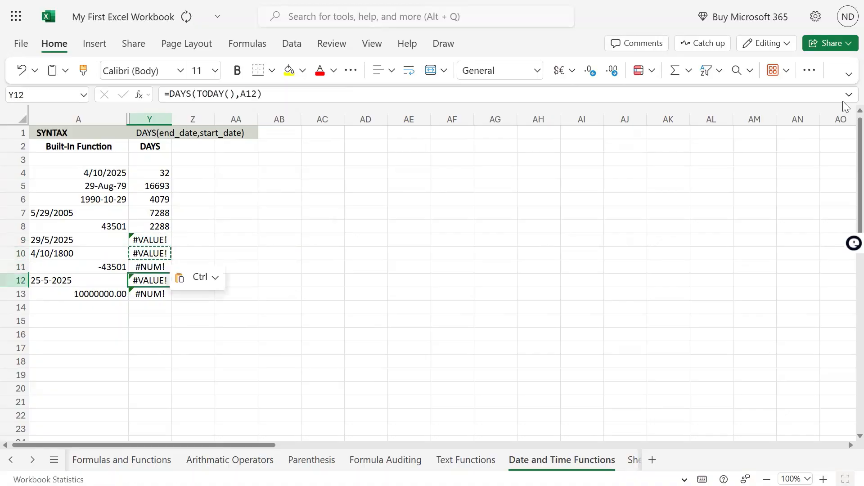
Examine the negative serial number in A11 alongside the DAYS formula in Y11.
key(Up)
key(Left)
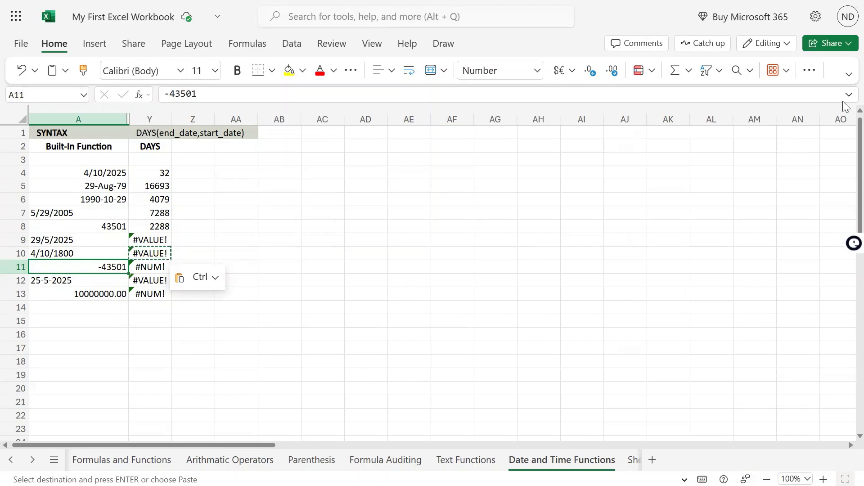
key(Right)
key(Left)
key(Right)
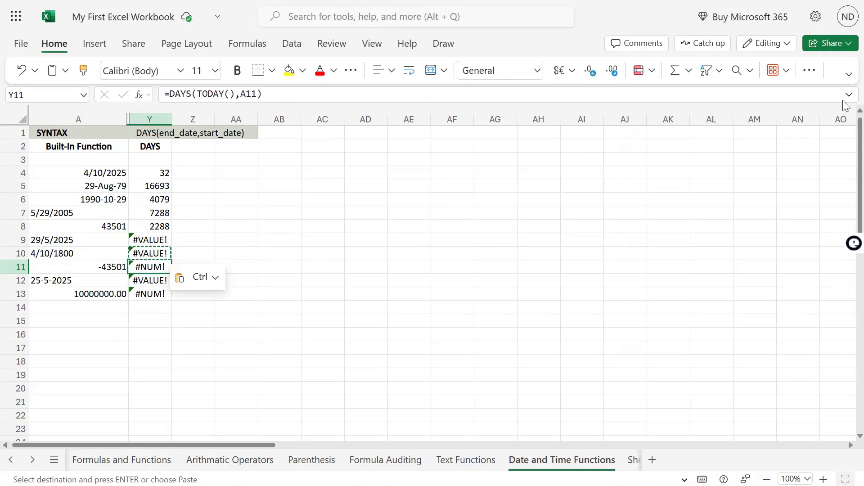
mouse_move(431, 1)
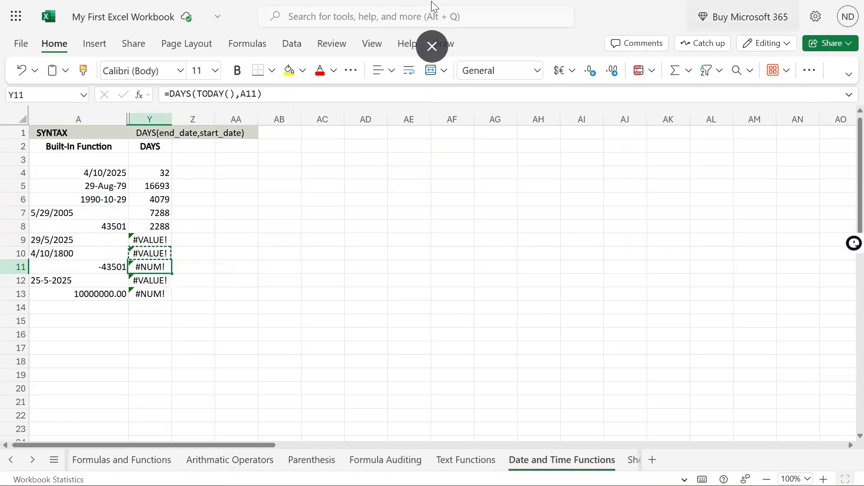